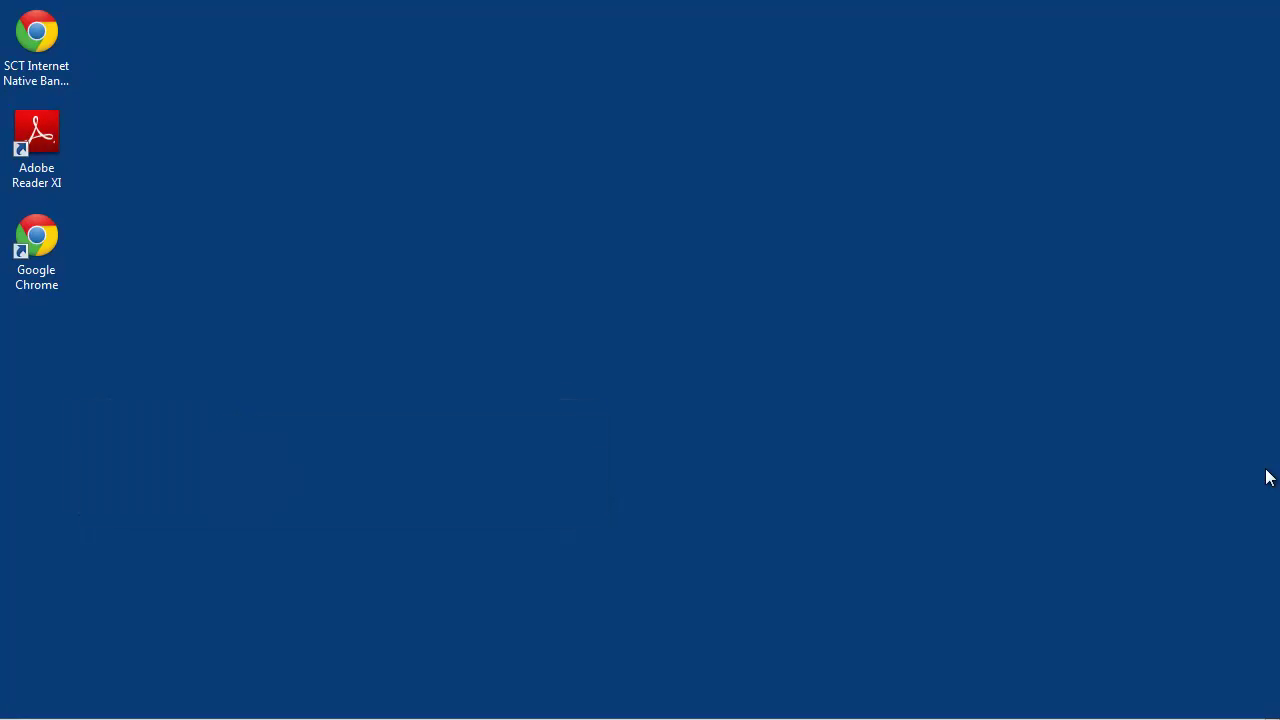
# Step: Launch SCT Internet Native Banner and log on with the account username and password
pyautogui.click(22, 38)
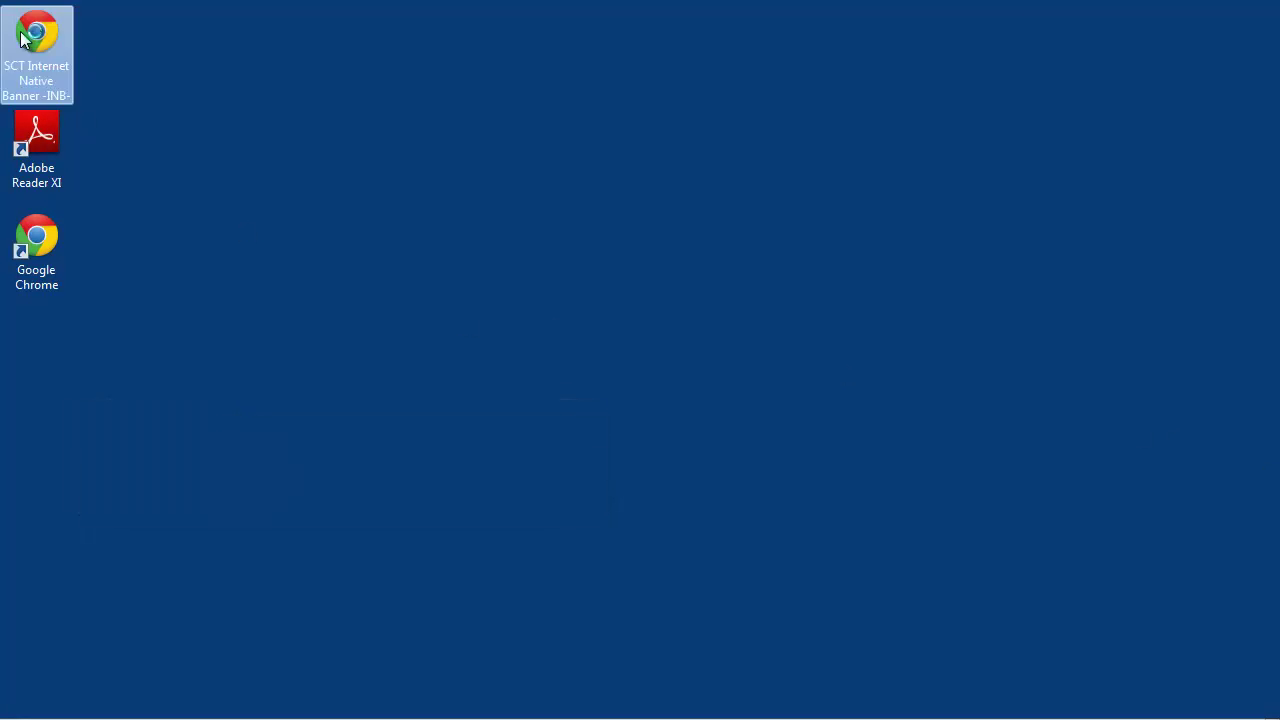
pyautogui.doubleClick(22, 38)
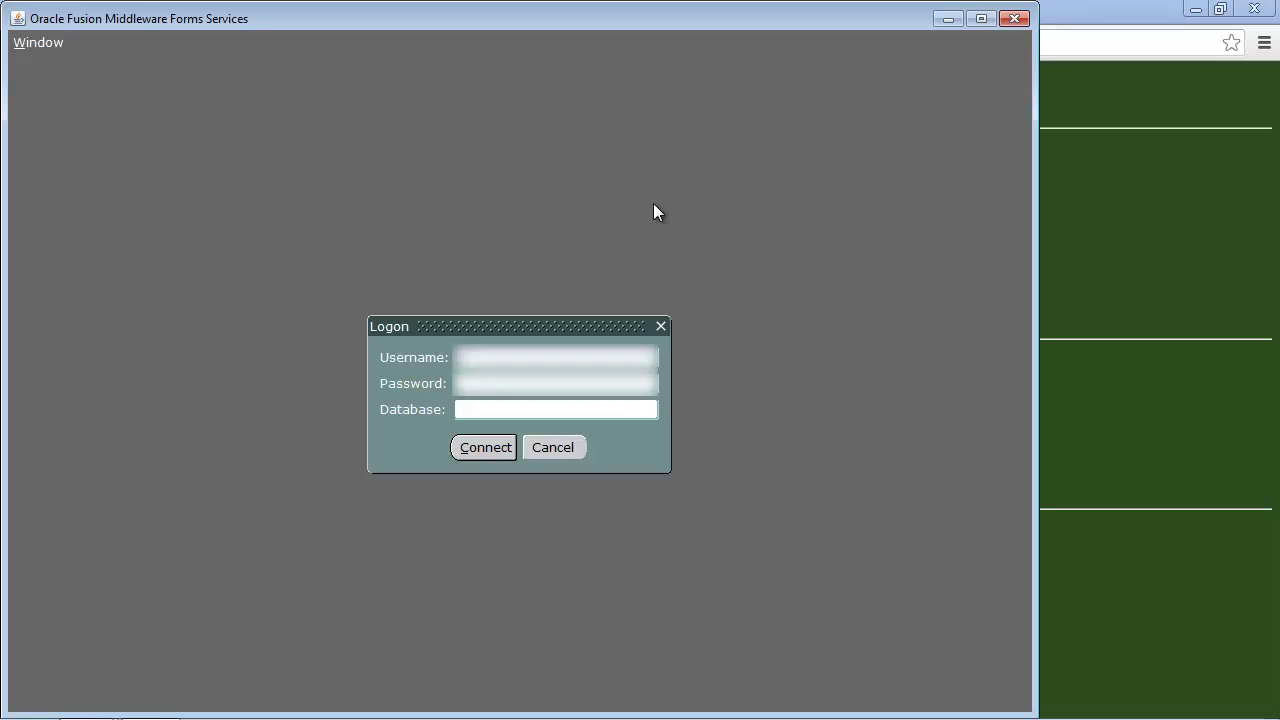
pyautogui.write('username')
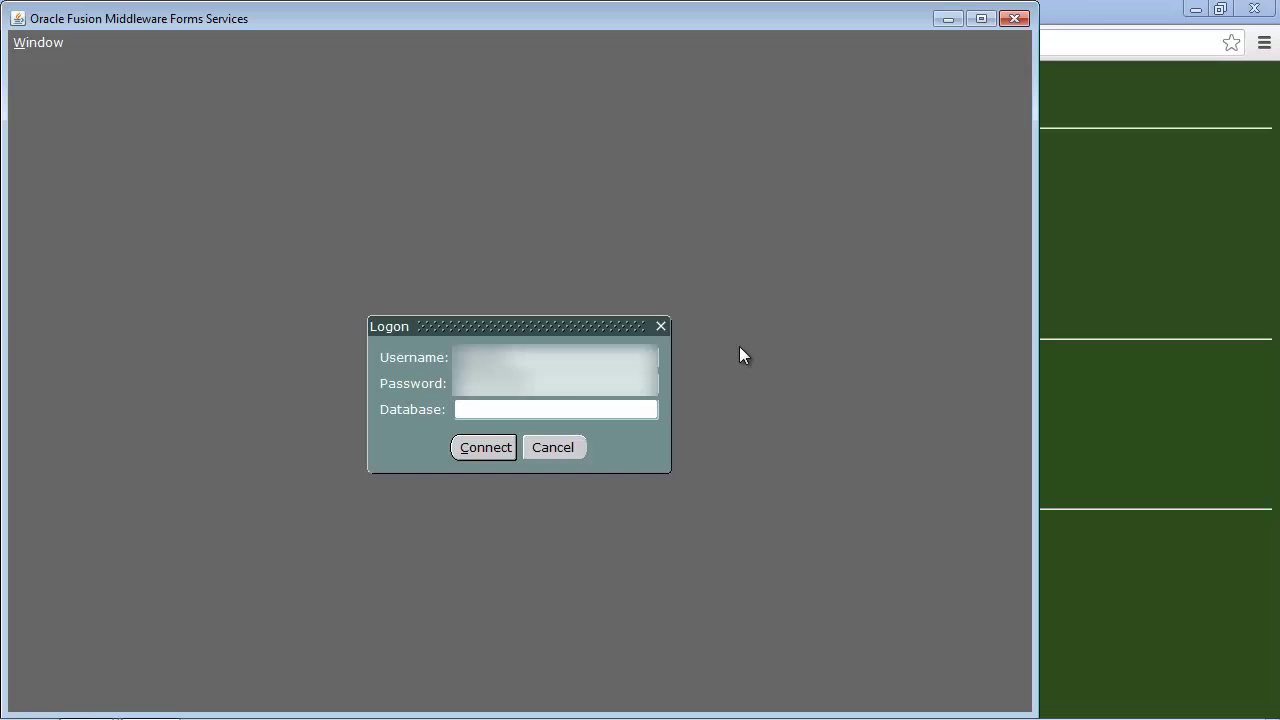
pyautogui.click(489, 451)
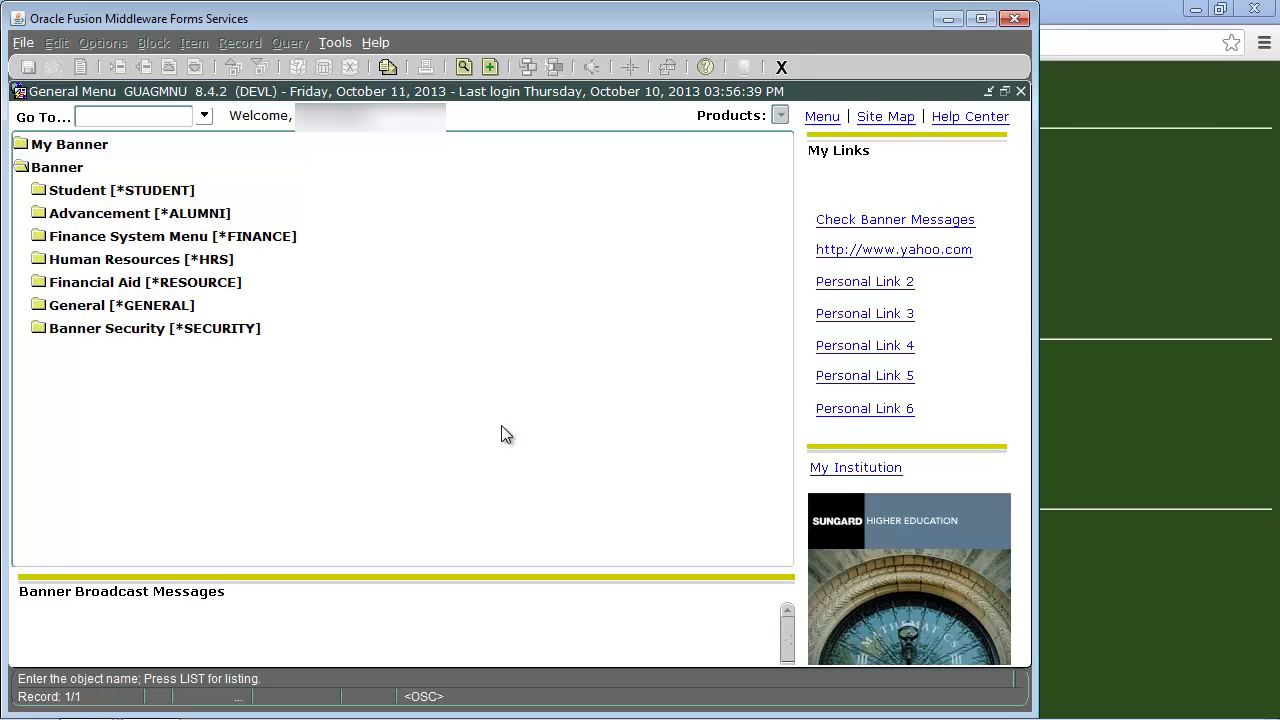
# Step: Open the requisition form FPAREQN and start a new requisition with NEXT as its number
pyautogui.write('FPAREQN')
pyautogui.press('Return')
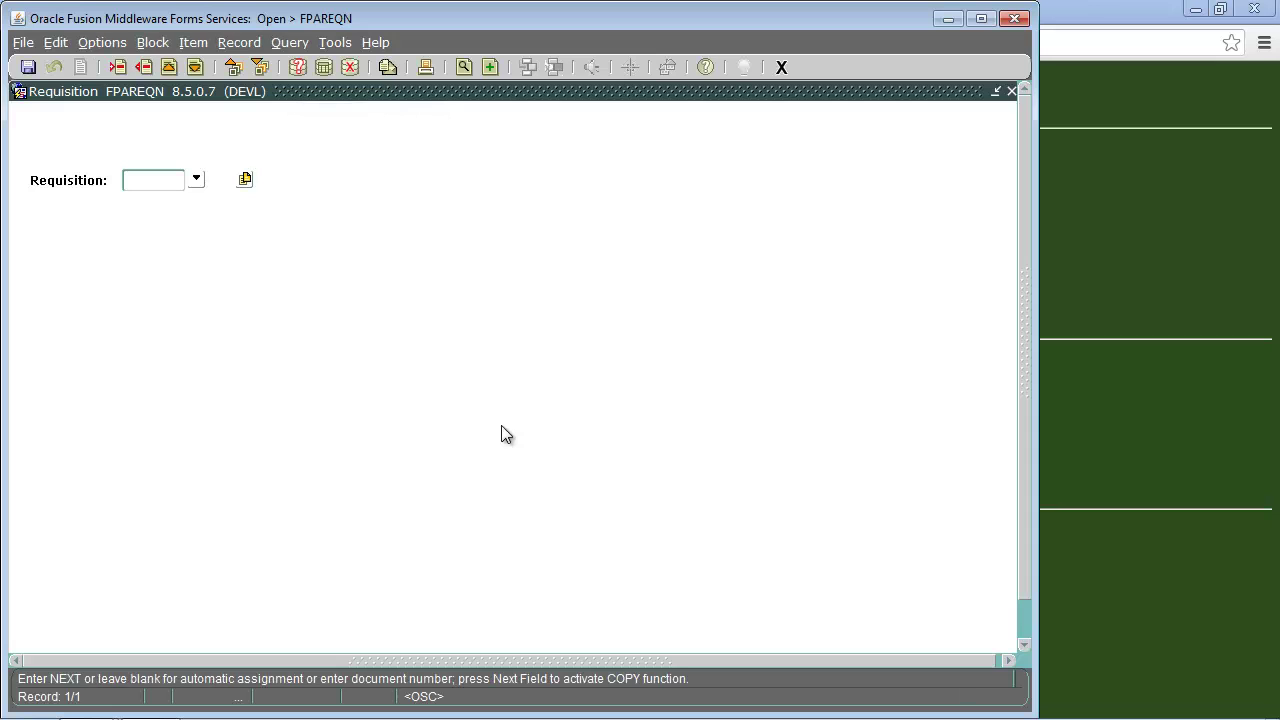
pyautogui.write('NEXT')
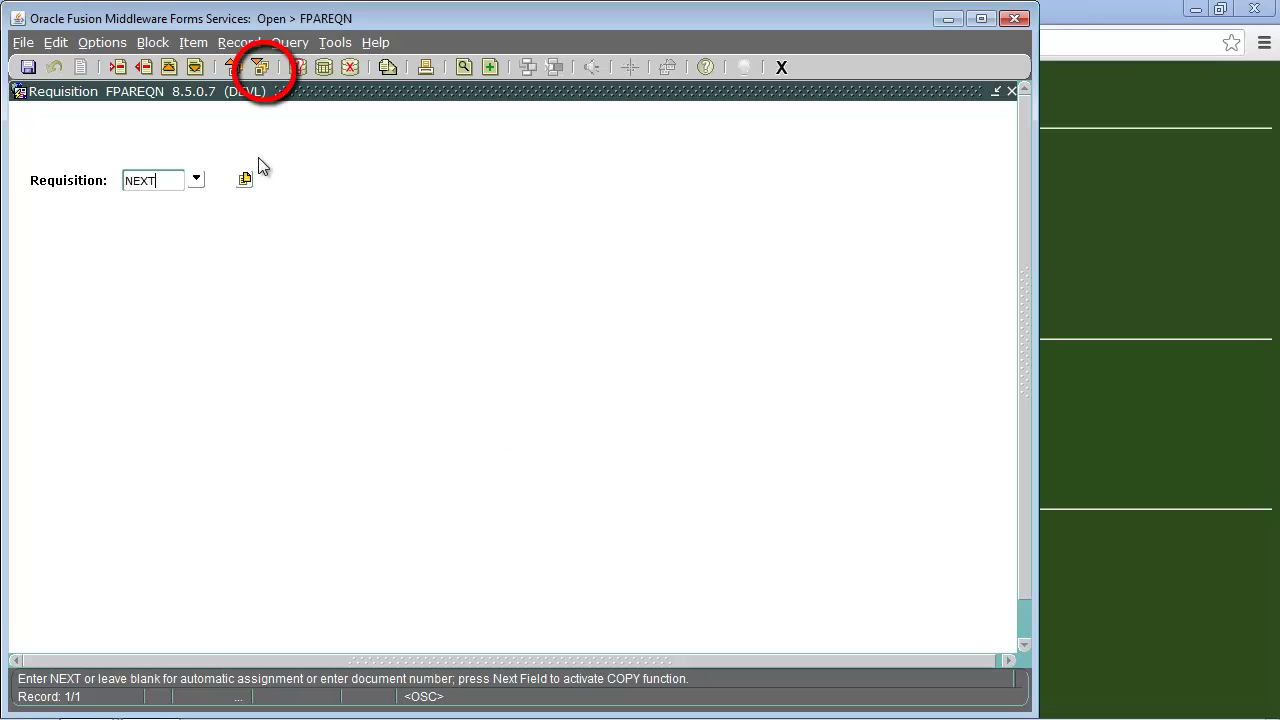
pyautogui.click(260, 66)
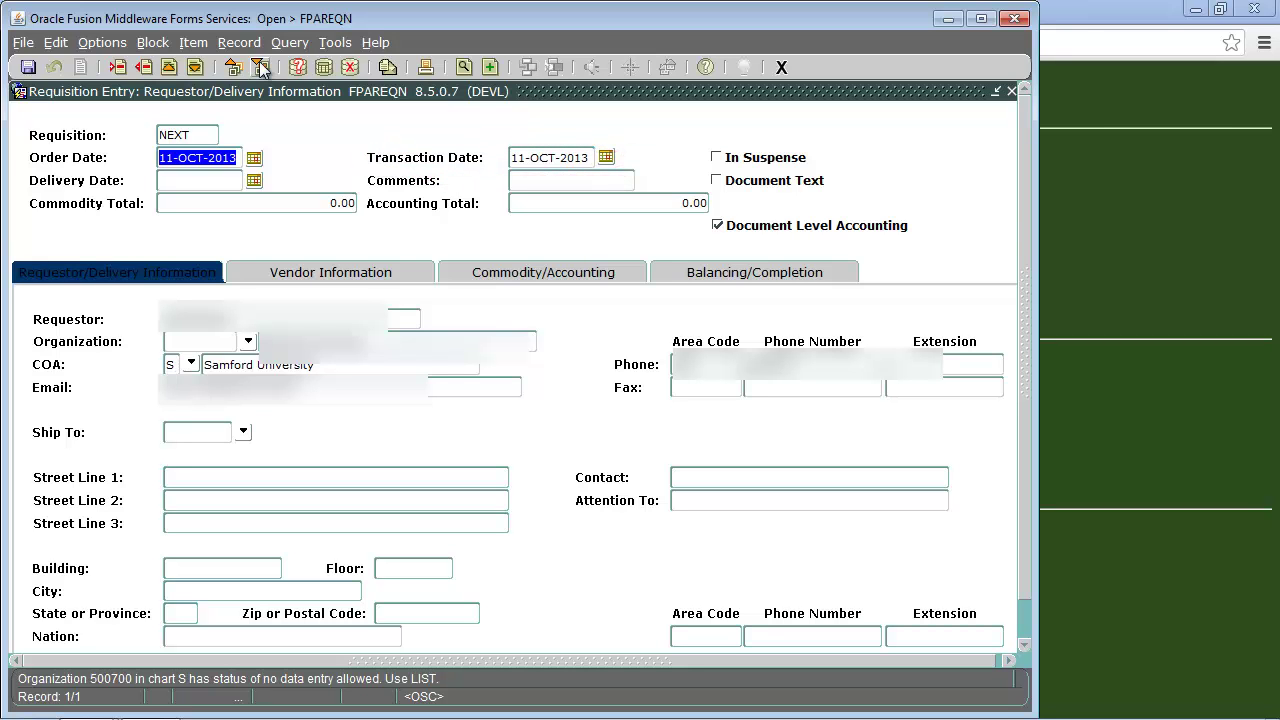
# Step: Set the requisition's delivery date to 11-OCT-2013 and enter "standing order" as the comment
pyautogui.press('Tab')
pyautogui.press('Tab')
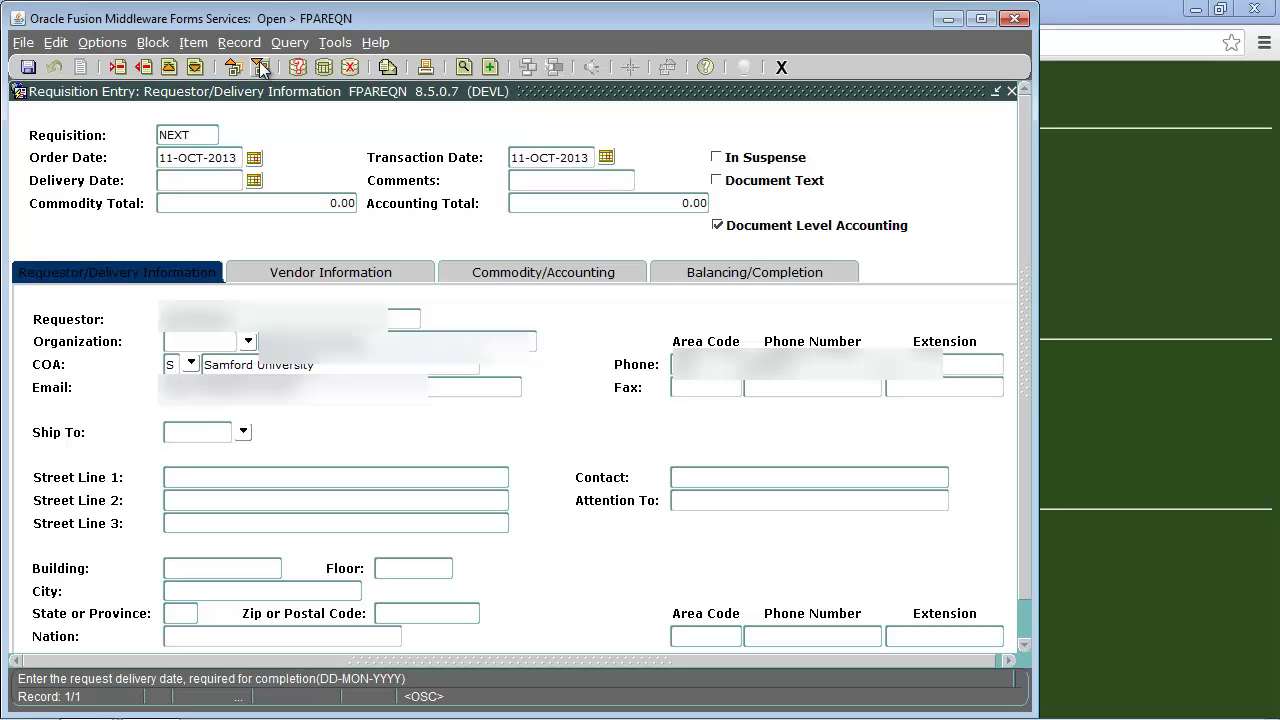
pyautogui.write('D')
pyautogui.press('Tab')
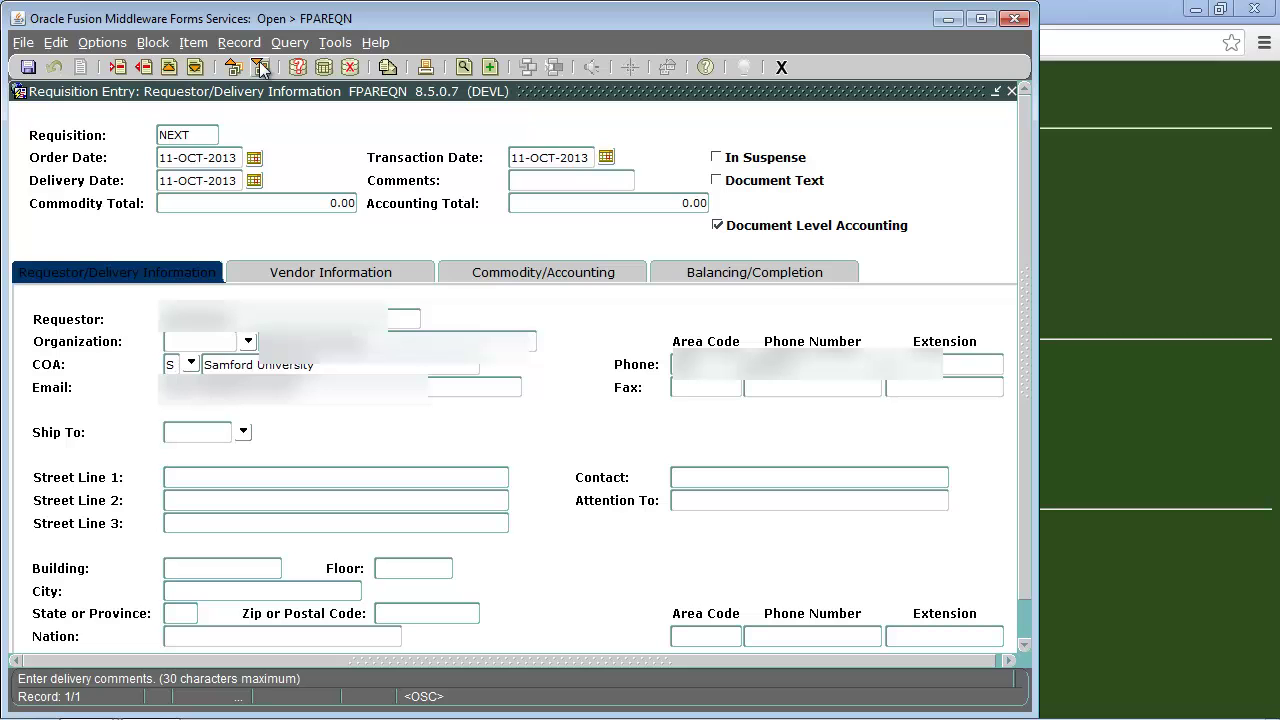
pyautogui.write('staniding order')
pyautogui.hotkey('ctrl', 'pagedown')
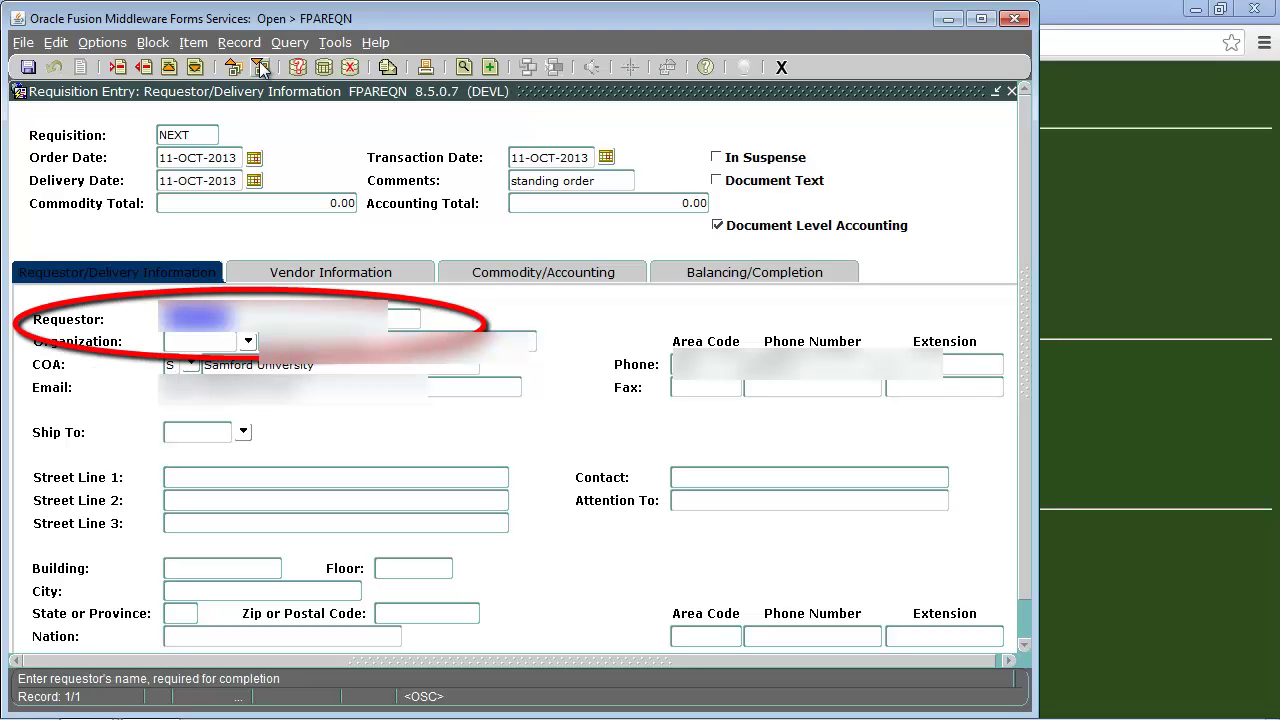
# Step: Complete the requestor and delivery details by entering the organization code and the ship-to code
pyautogui.press('Tab')
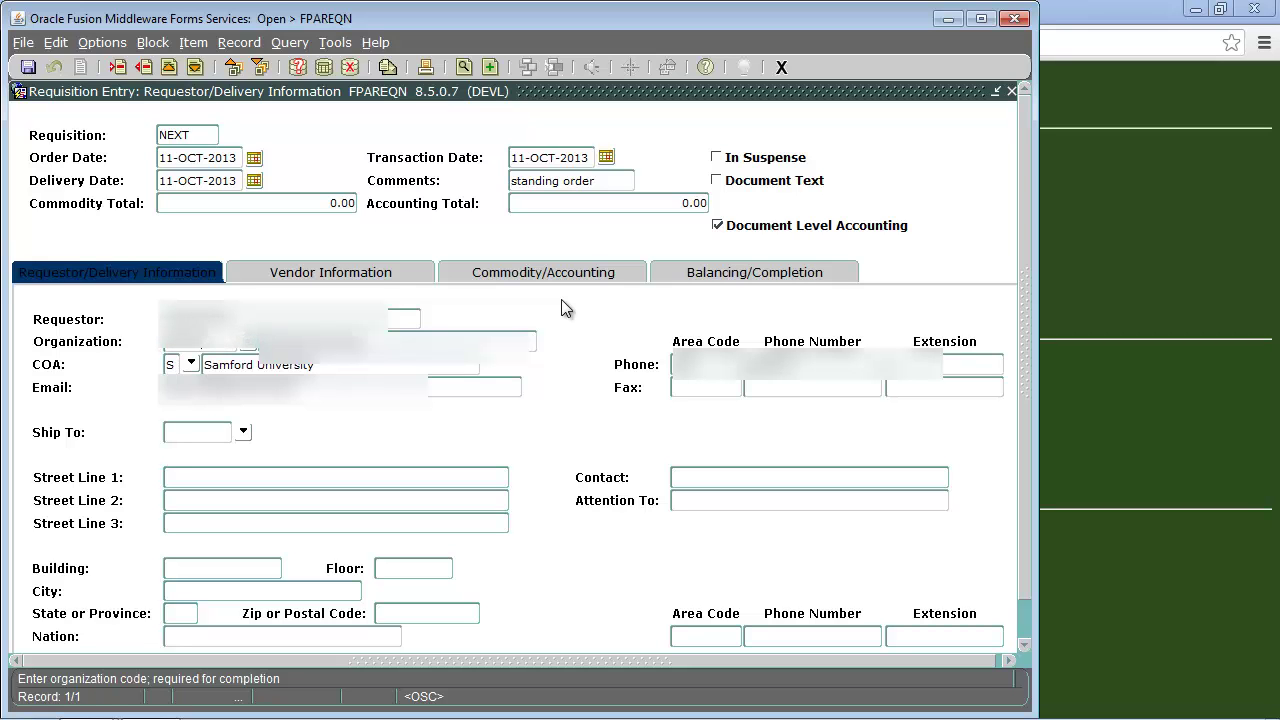
pyautogui.press('Tab')
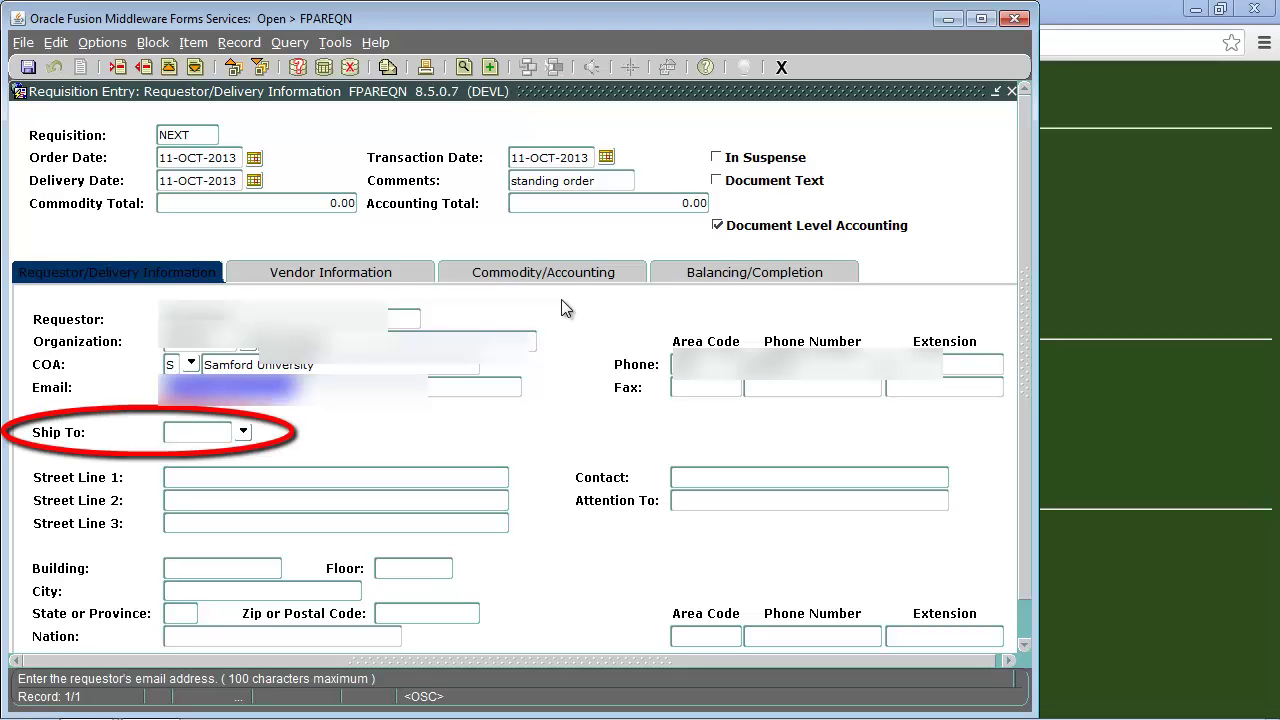
pyautogui.press('Tab')
pyautogui.press('Tab')
pyautogui.press('Tab')
pyautogui.press('Tab')
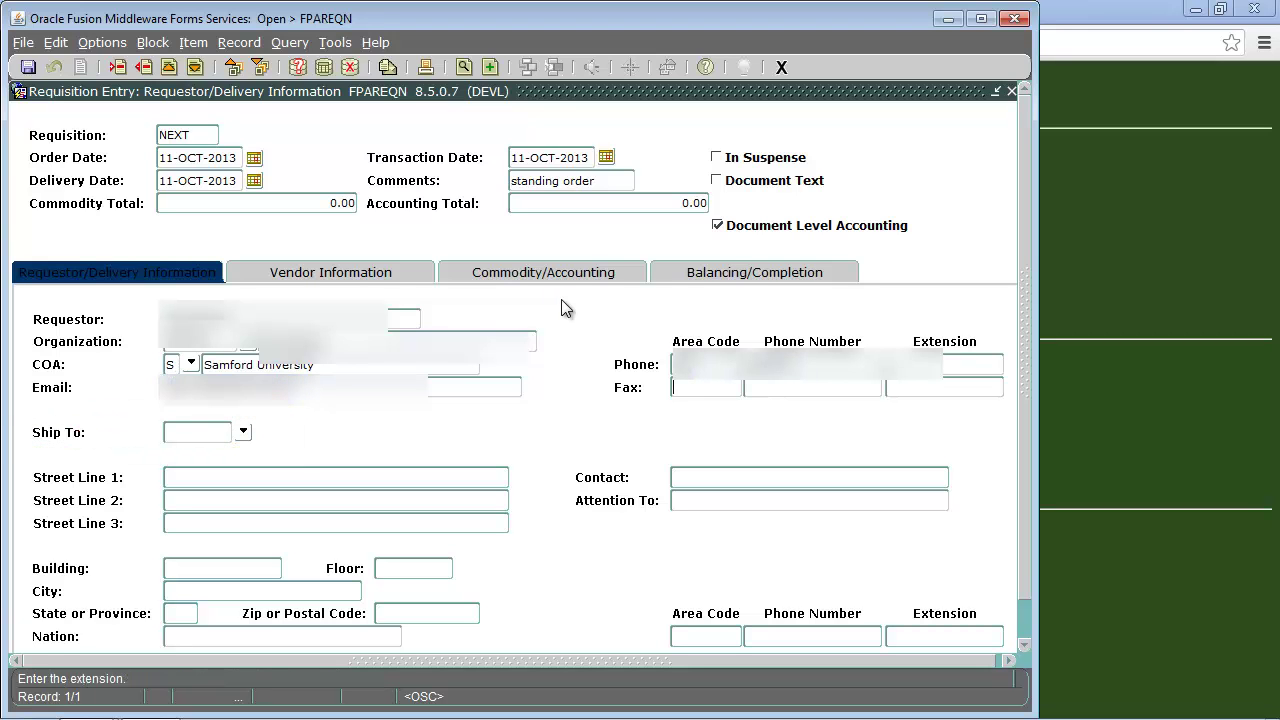
pyautogui.press('Tab')
pyautogui.press('Tab')
pyautogui.press('Tab')
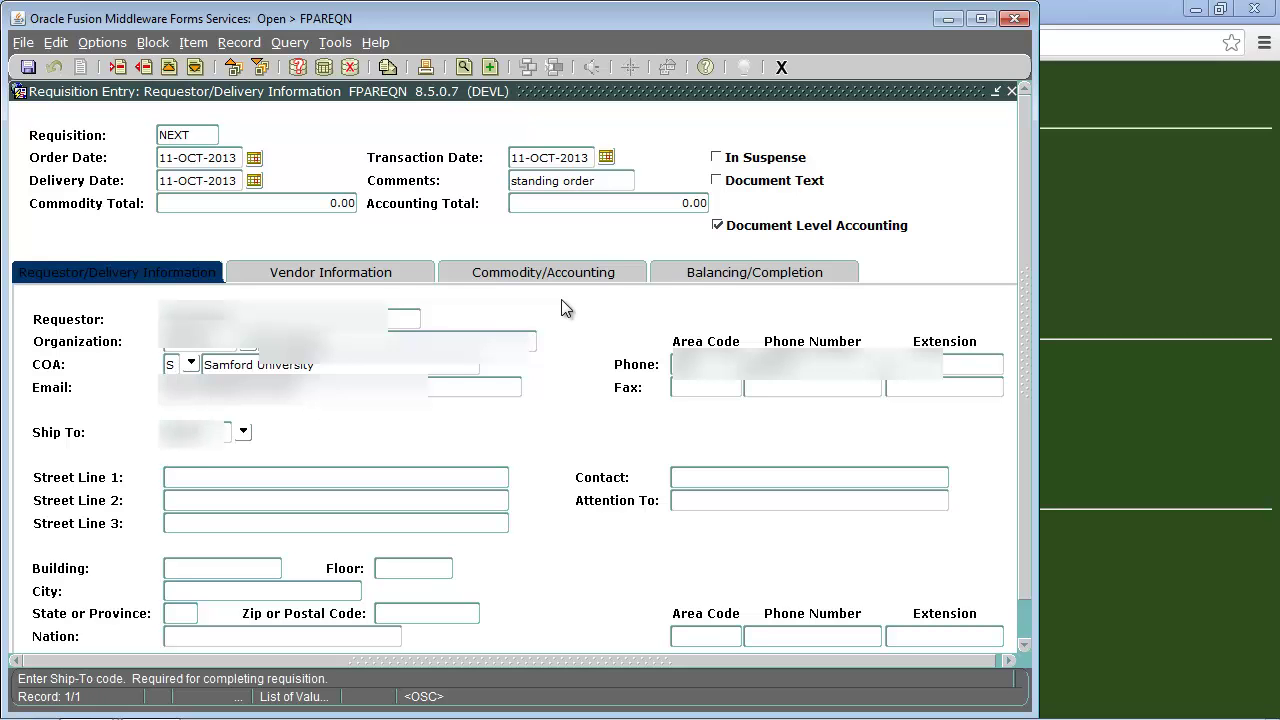
pyautogui.press('Tab')
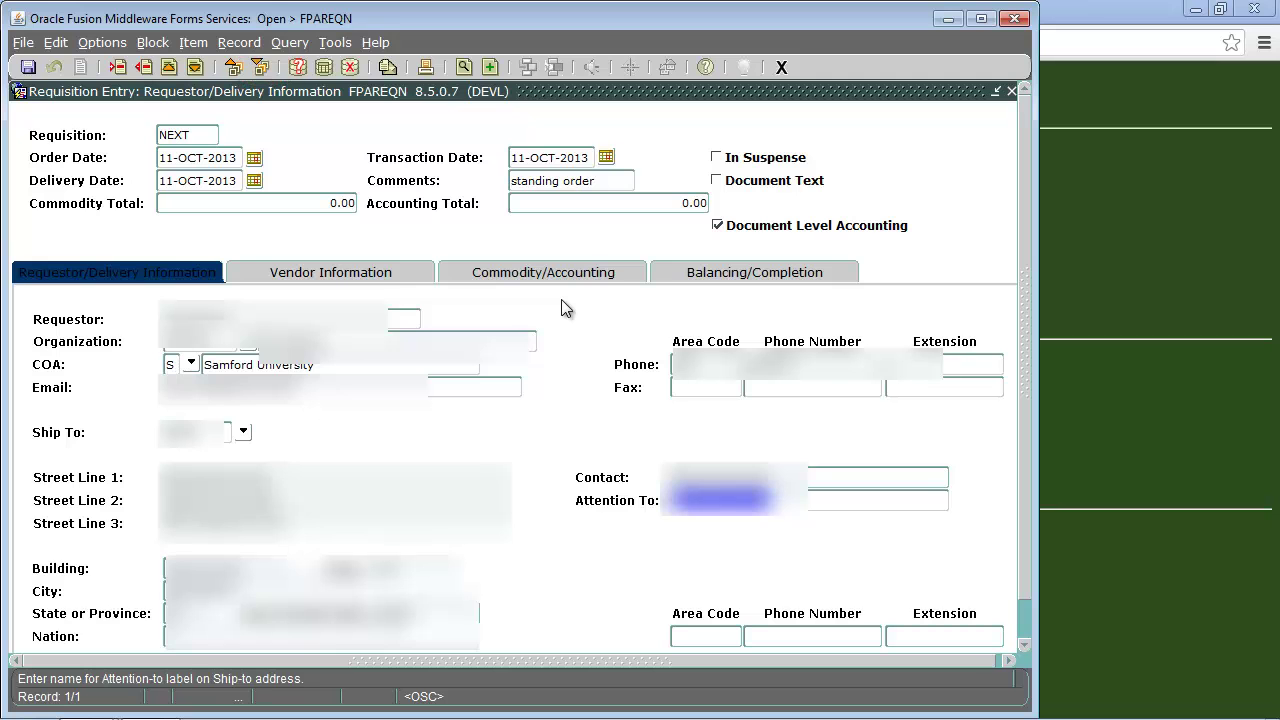
# Step: Search the vendor entities for names matching "Off%" and select Off to College as the requisition's vendor
pyautogui.click(259, 67)
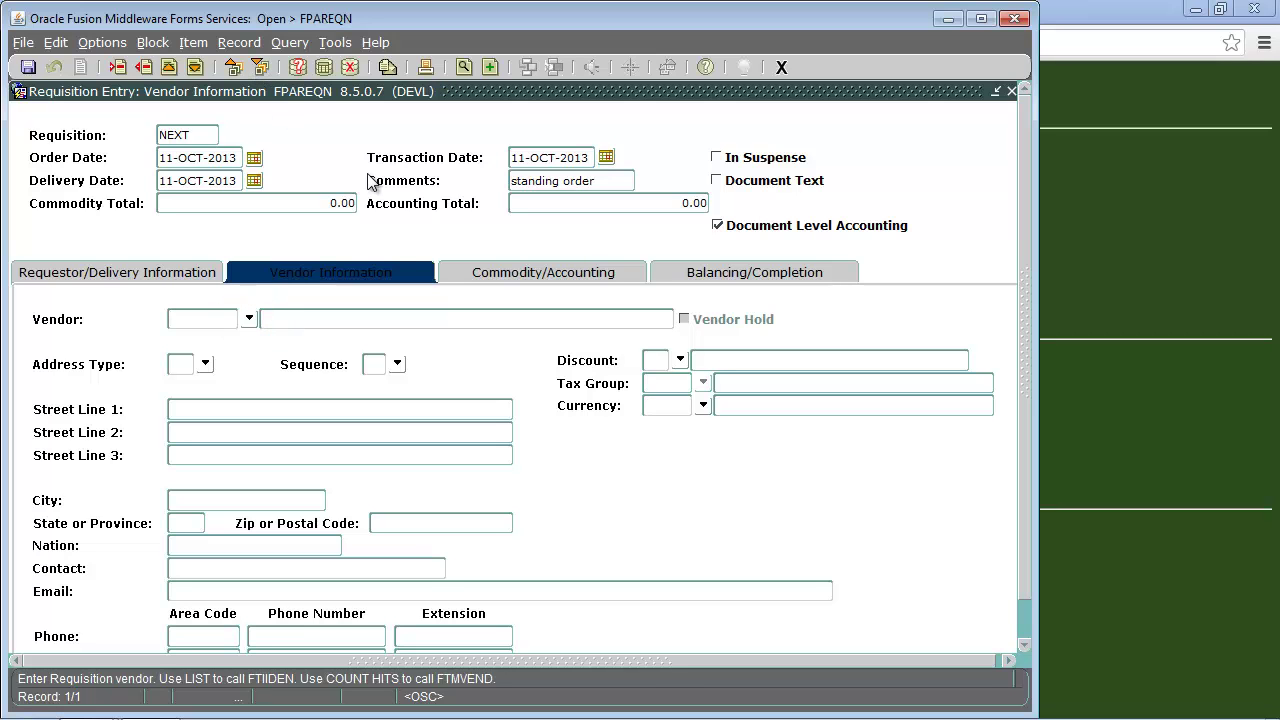
pyautogui.click(249, 318)
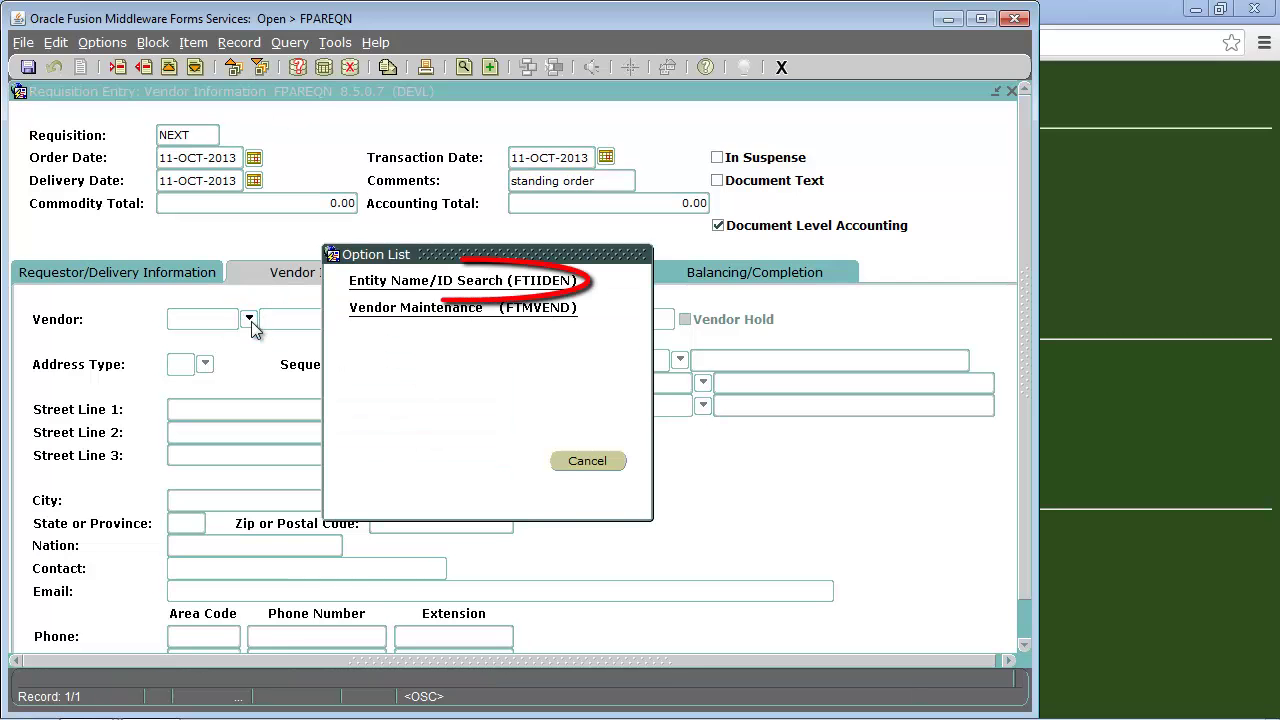
pyautogui.click(400, 285)
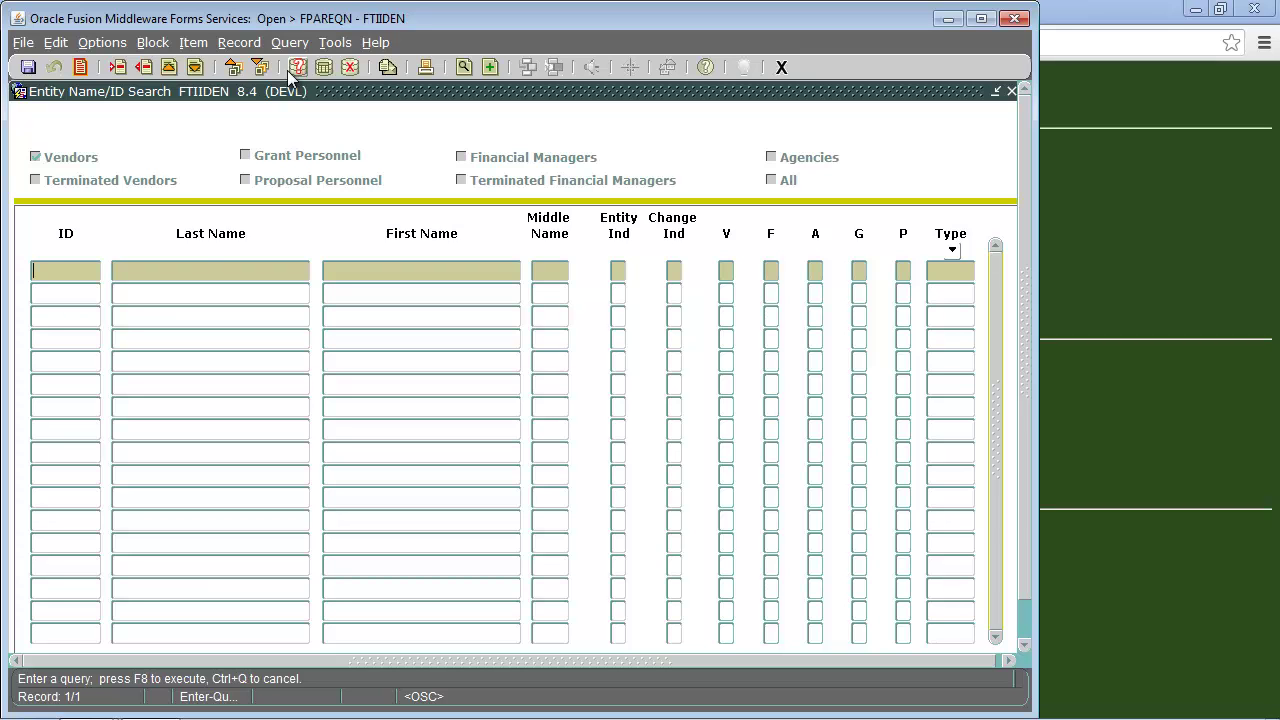
pyautogui.click(182, 268)
pyautogui.write('Off%')
pyautogui.press('F8')
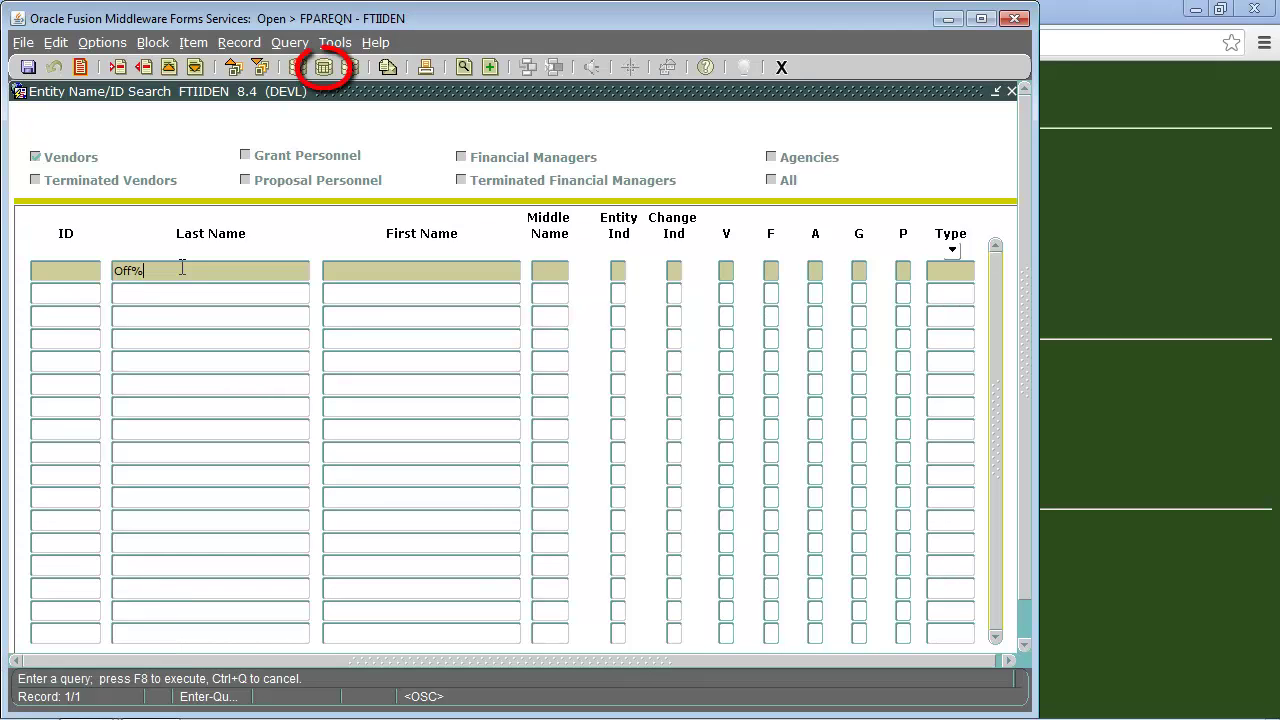
pyautogui.click(325, 67)
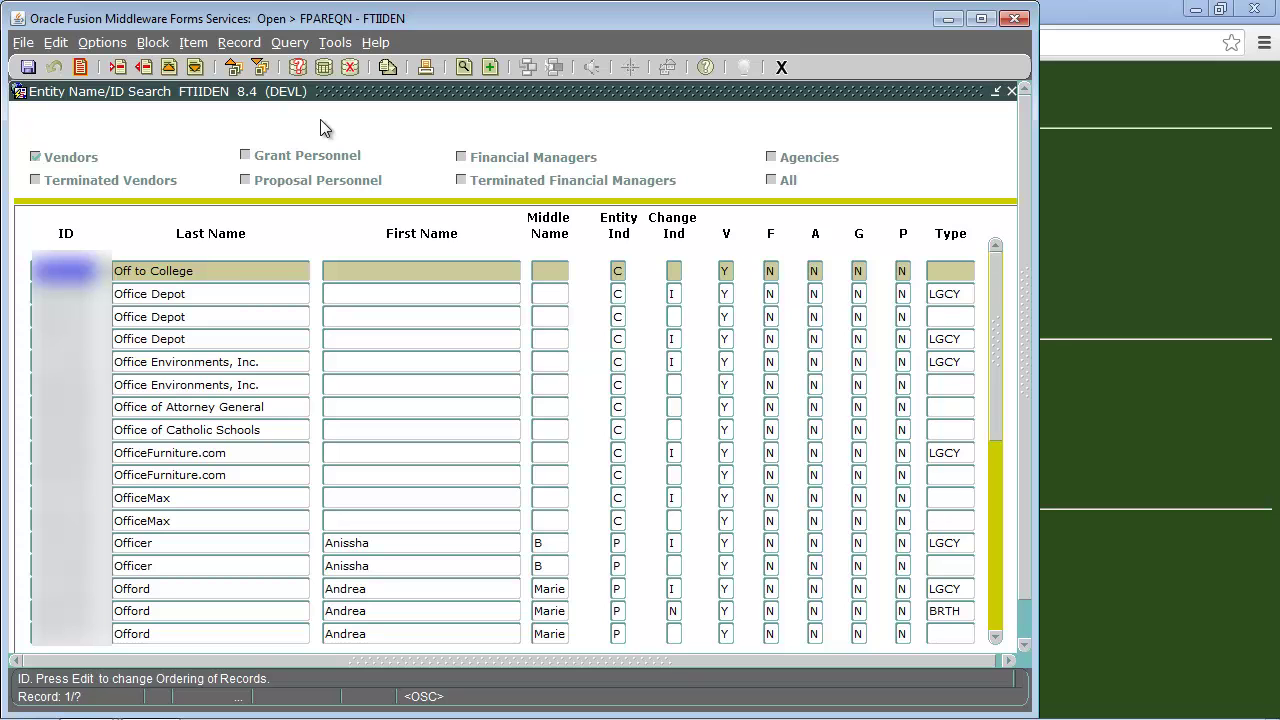
pyautogui.hotkey('shift', 'F3')
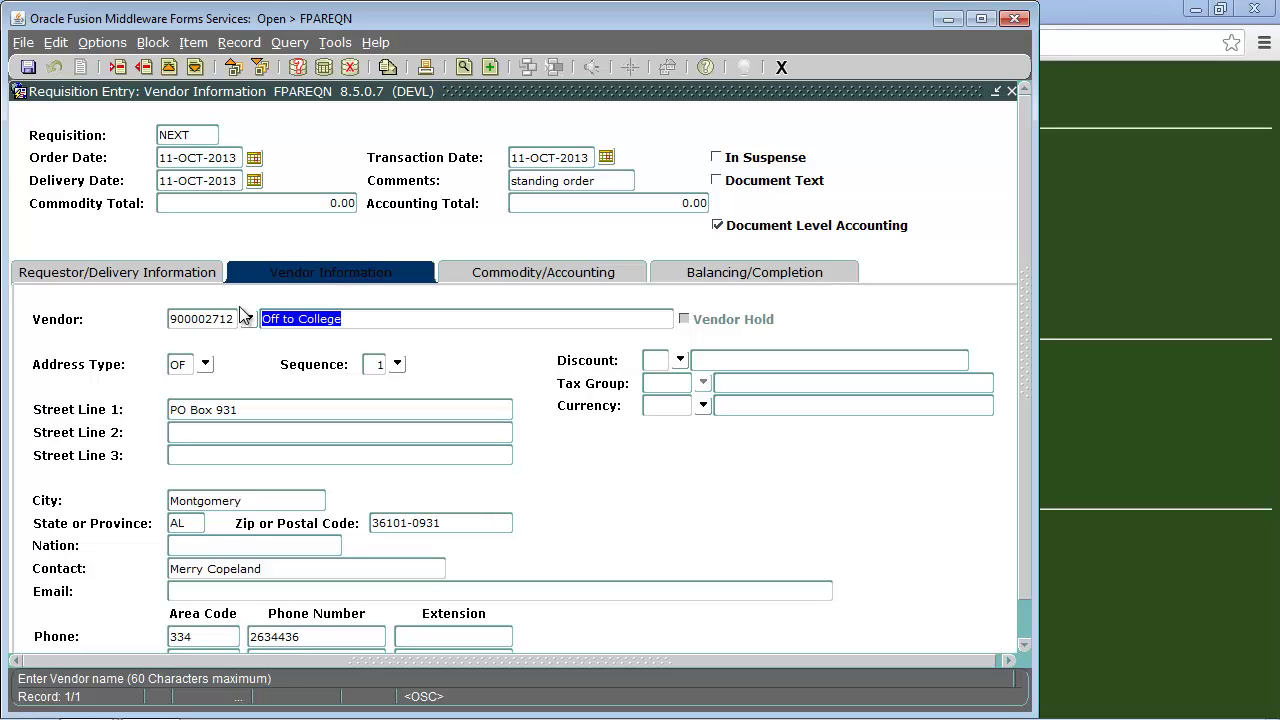
# Step: Add a first commodity line described as "fun" with unit of measure BOX, quantity 2 and unit price 2
pyautogui.click(257, 66)
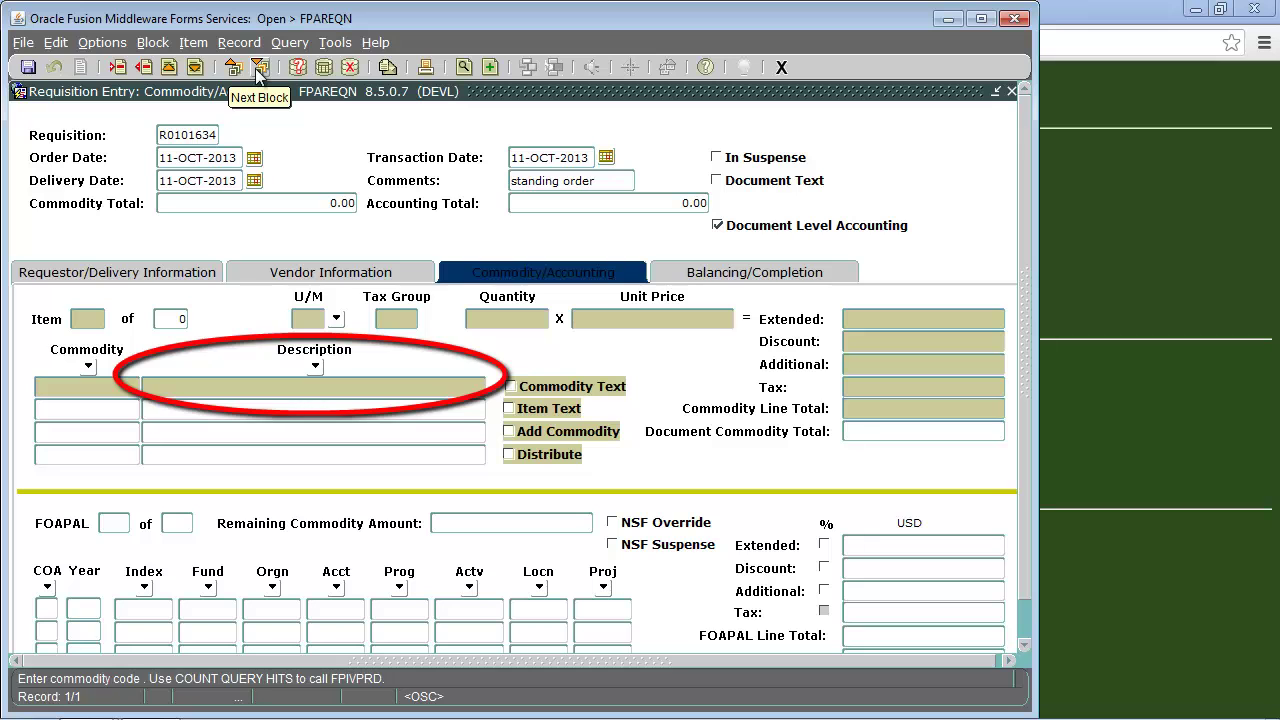
pyautogui.press('Tab')
pyautogui.write('fun')
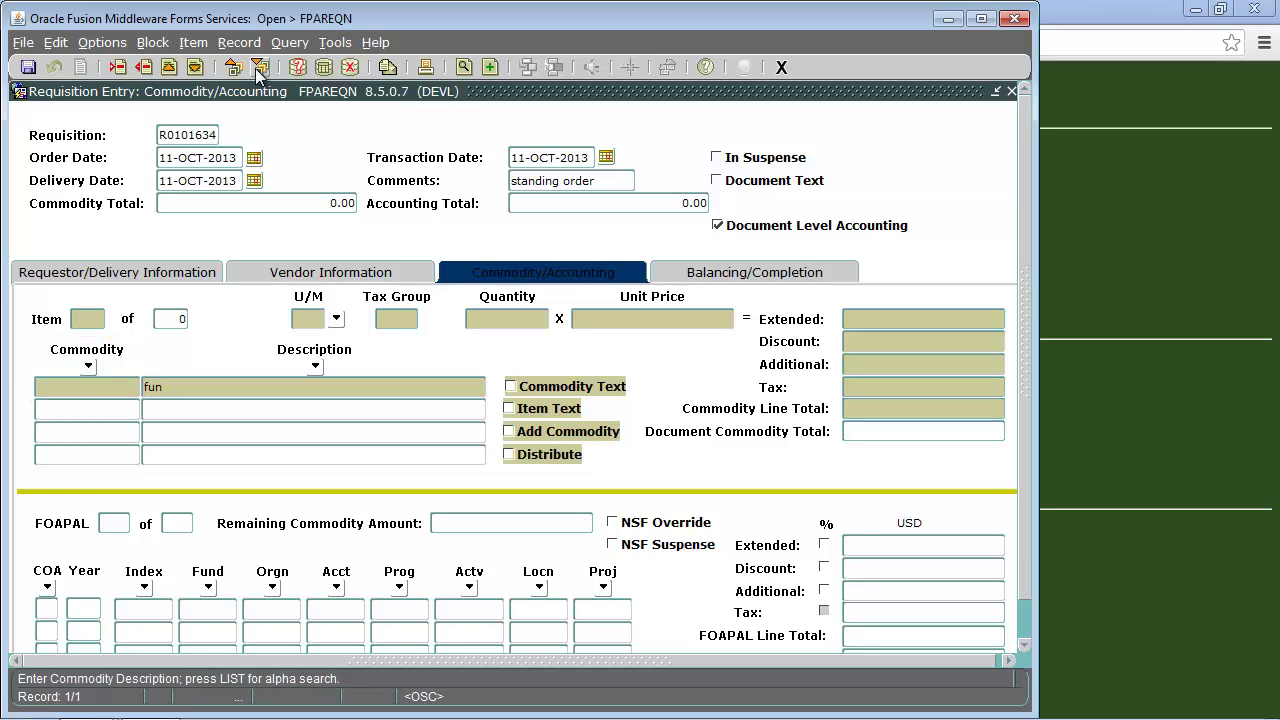
pyautogui.press('Tab')
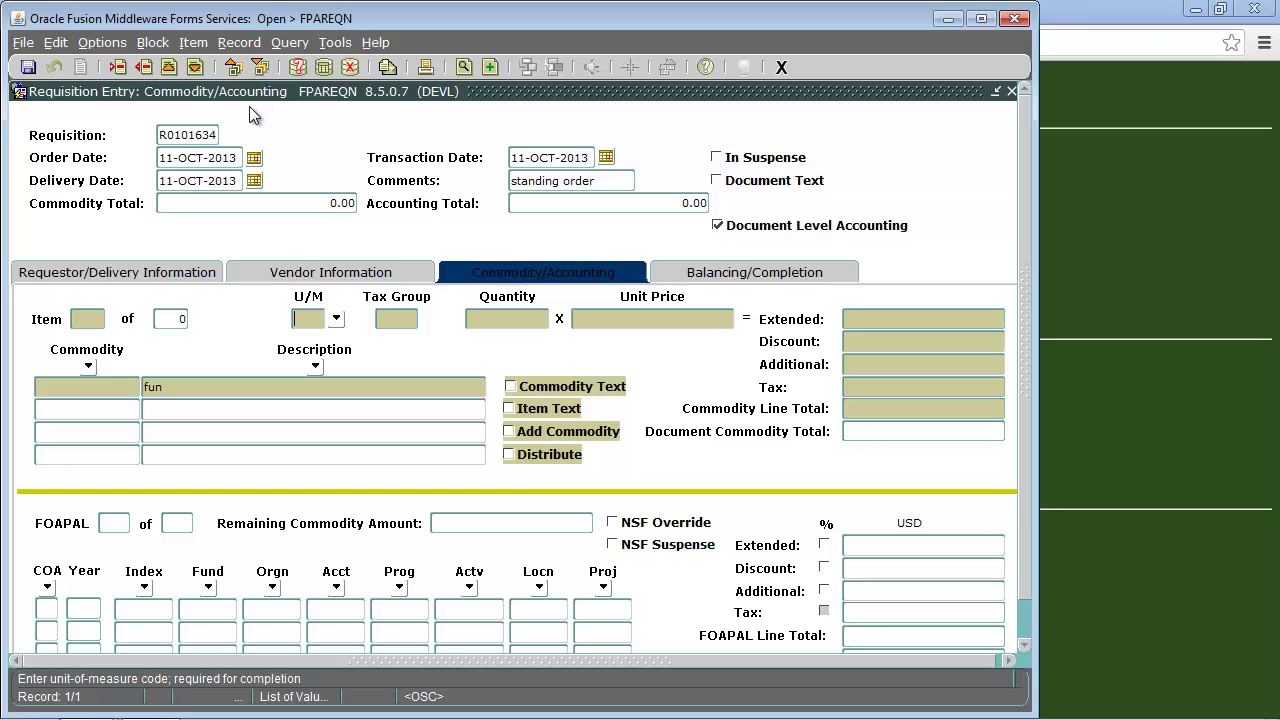
pyautogui.click(336, 319)
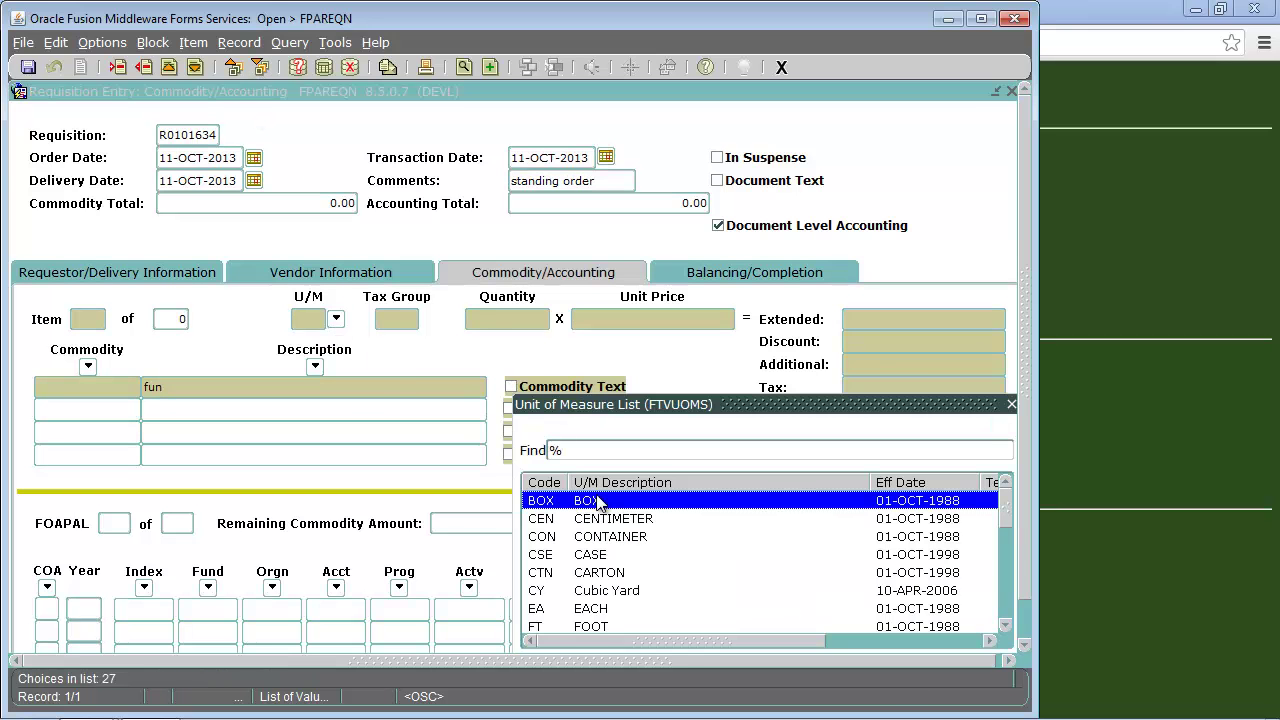
pyautogui.doubleClick(597, 502)
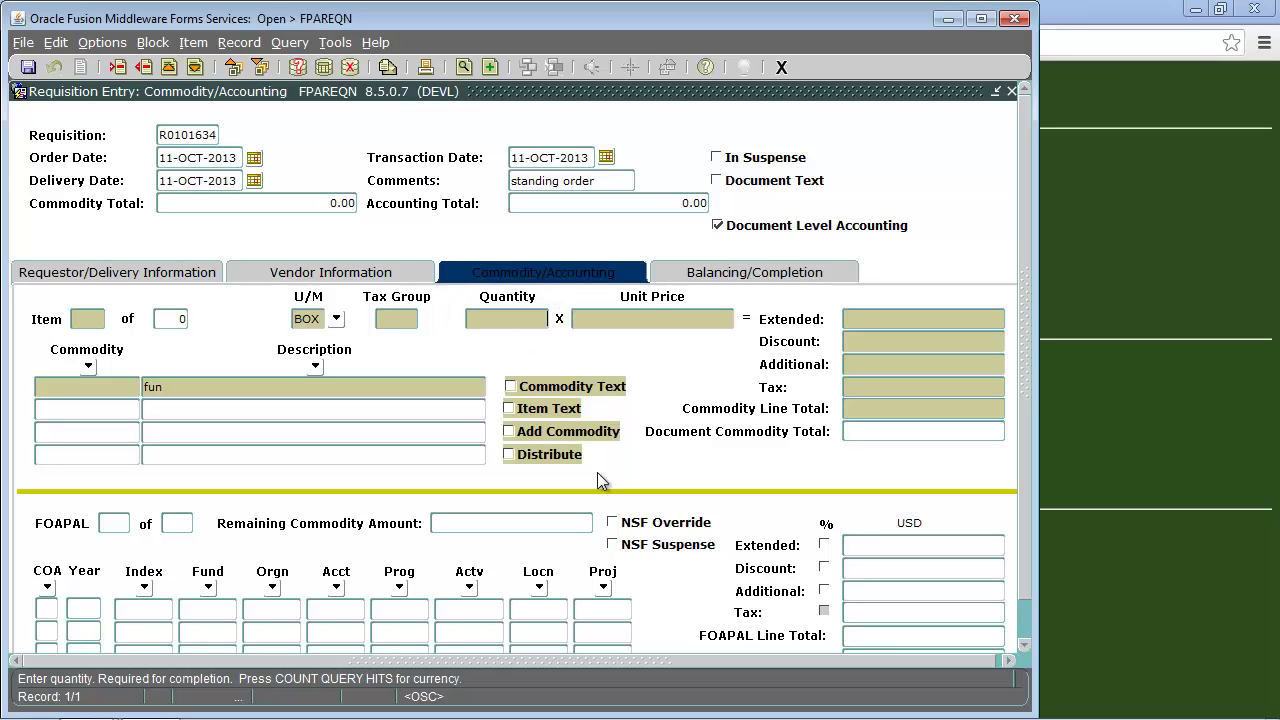
pyautogui.write('2')
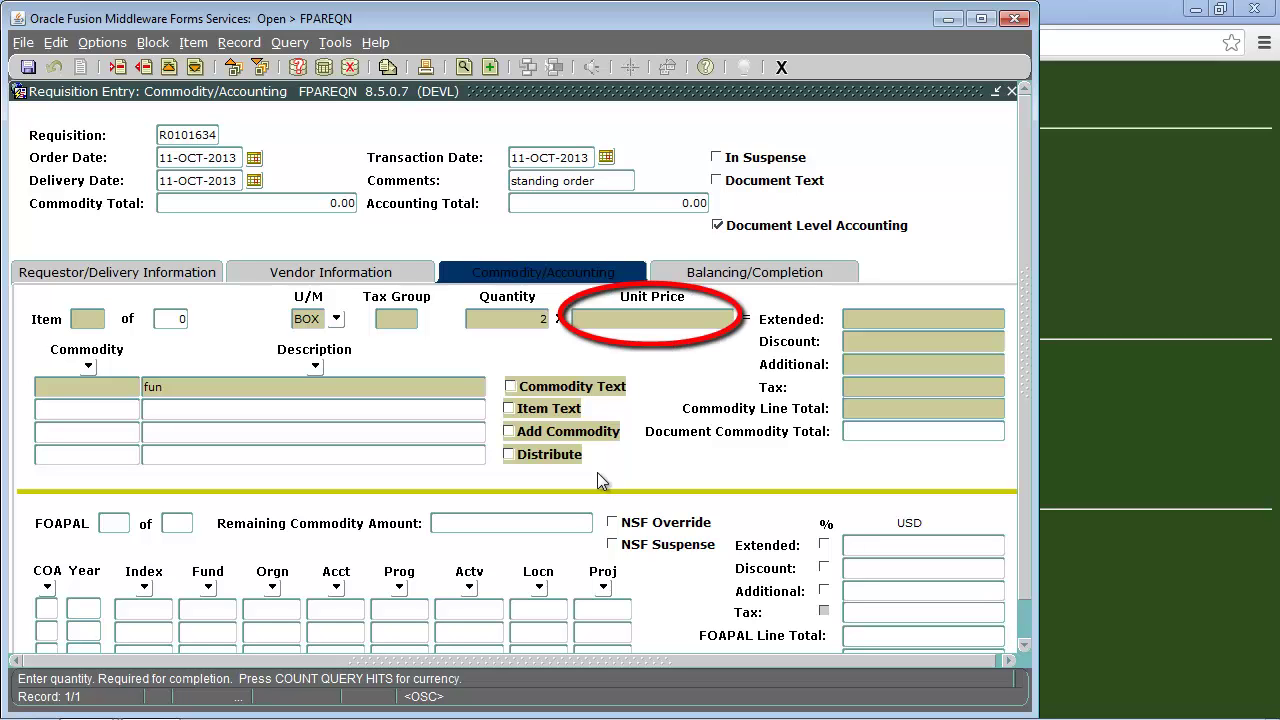
pyautogui.press('Tab')
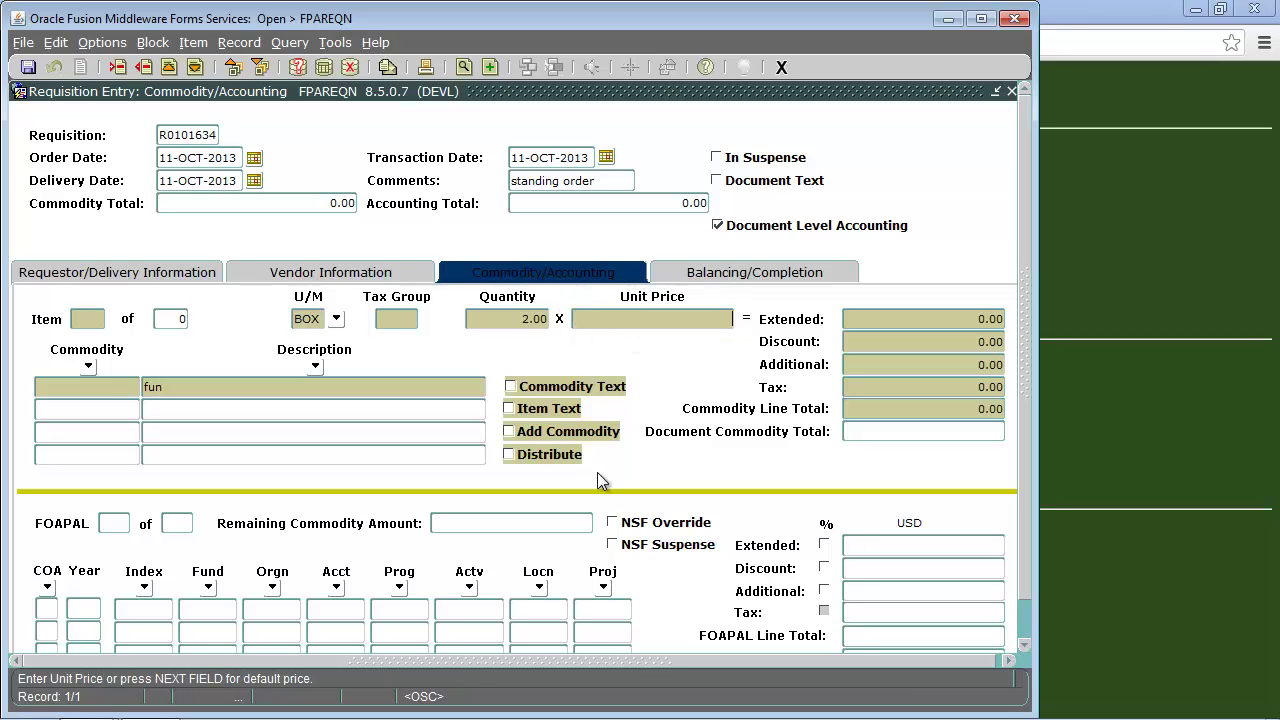
pyautogui.write('2')
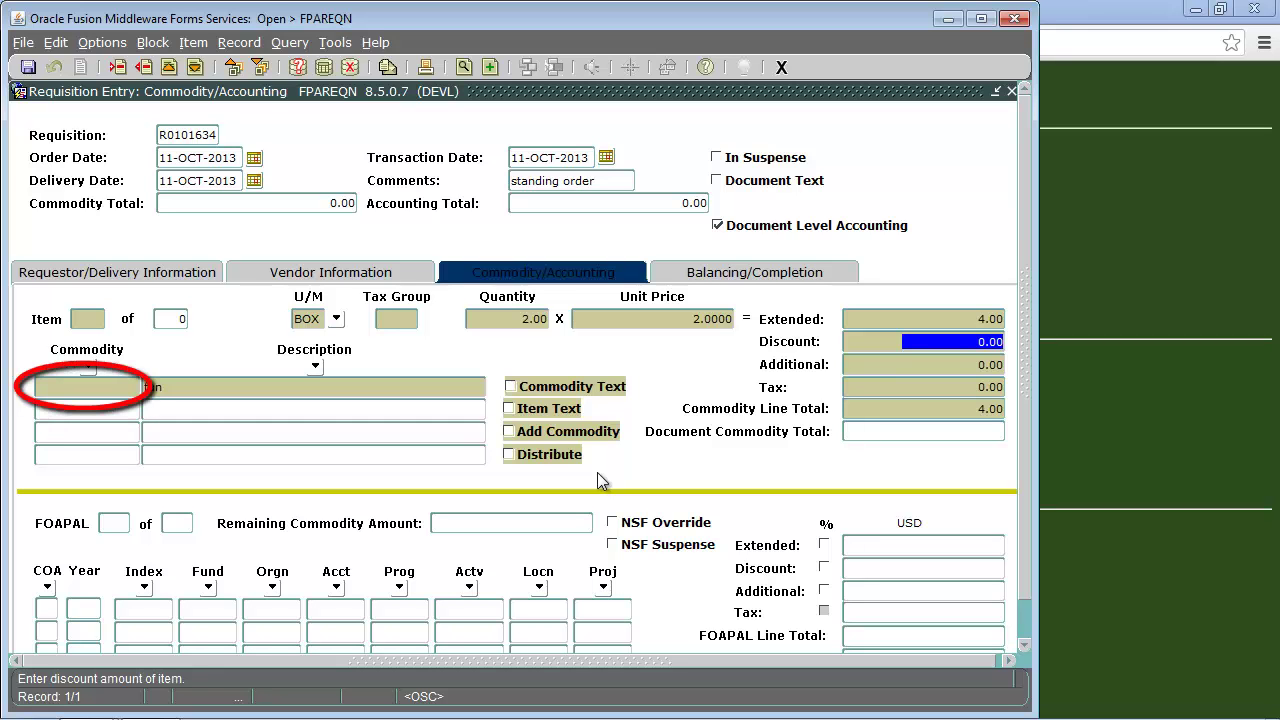
# Step: Add a second commodity line "silver" with unit of measure BOX, quantity 2 and unit price 2, and proceed to the accounting block
pyautogui.click(108, 386)
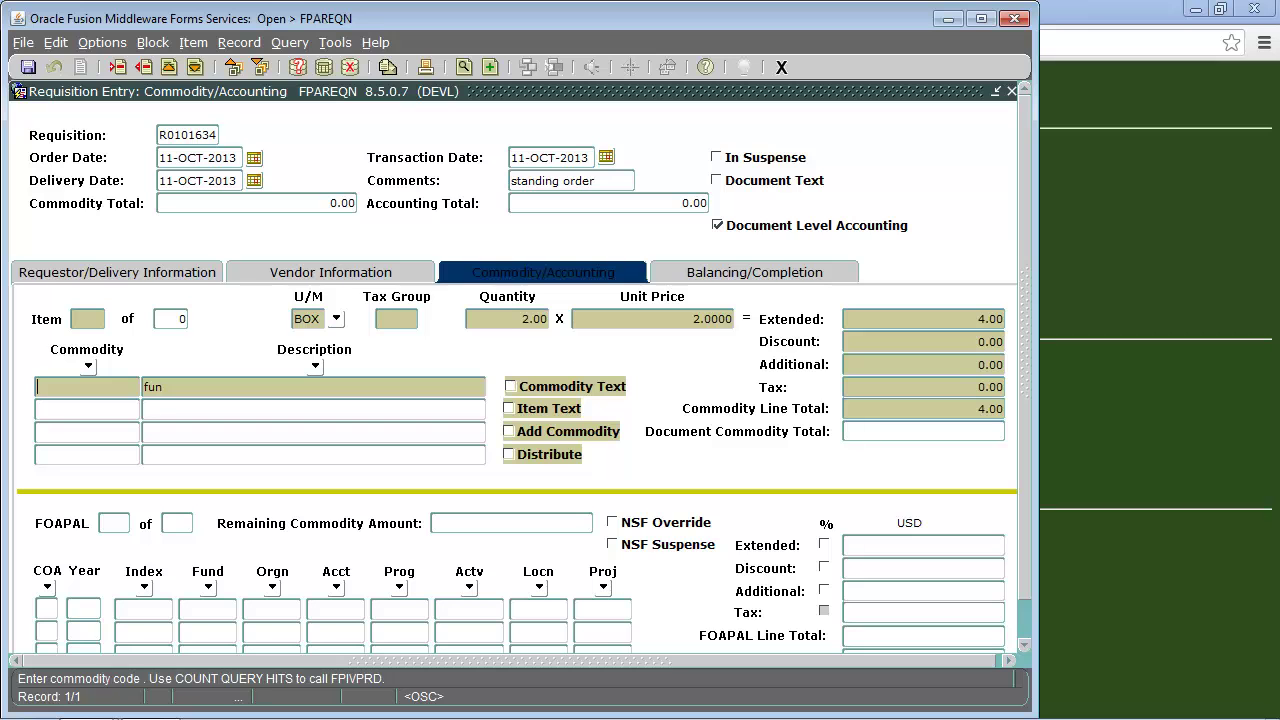
pyautogui.press('Down')
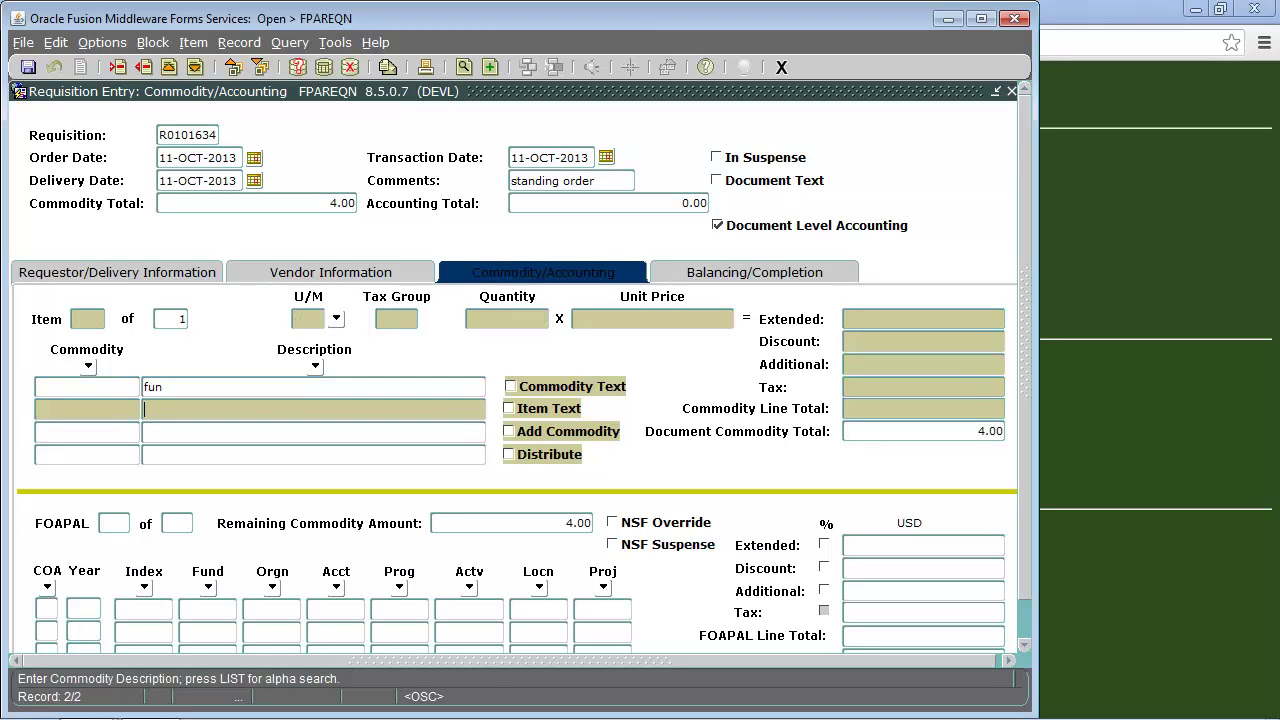
pyautogui.write('silver')
pyautogui.press('Tab')
pyautogui.write('BOX')
pyautogui.press('Tab')
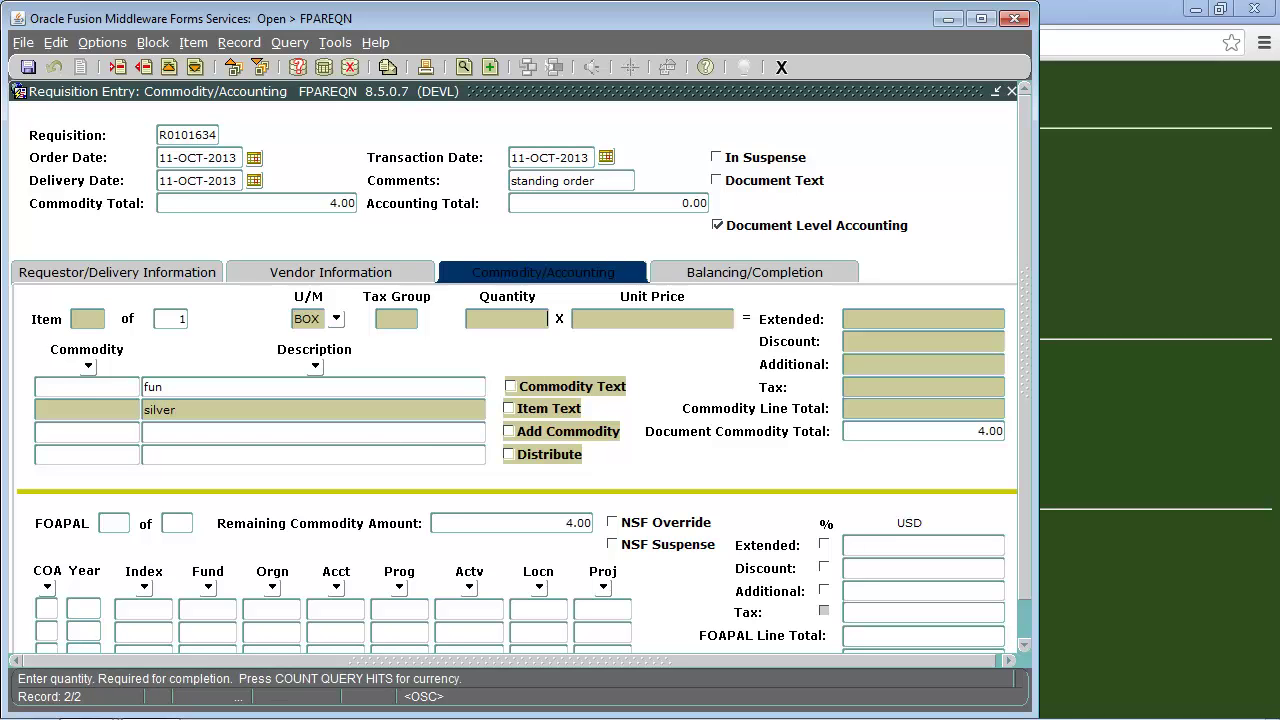
pyautogui.write('2')
pyautogui.press('Tab')
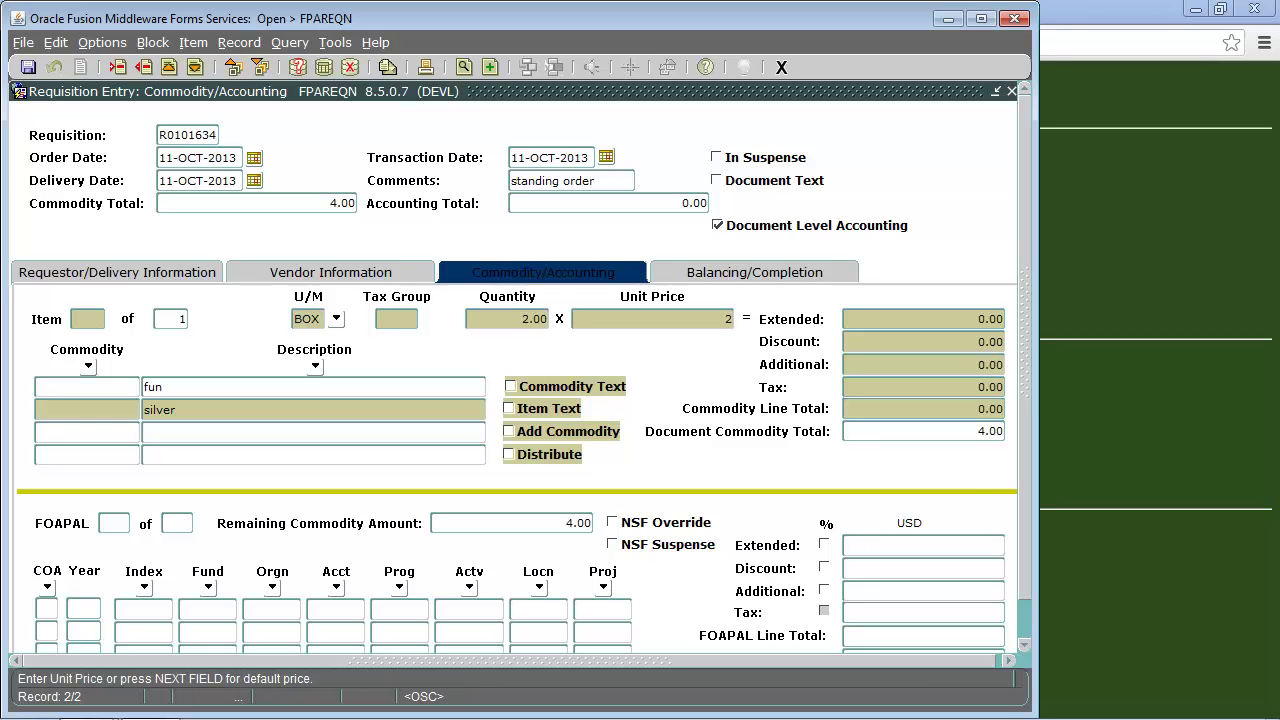
pyautogui.press('Tab')
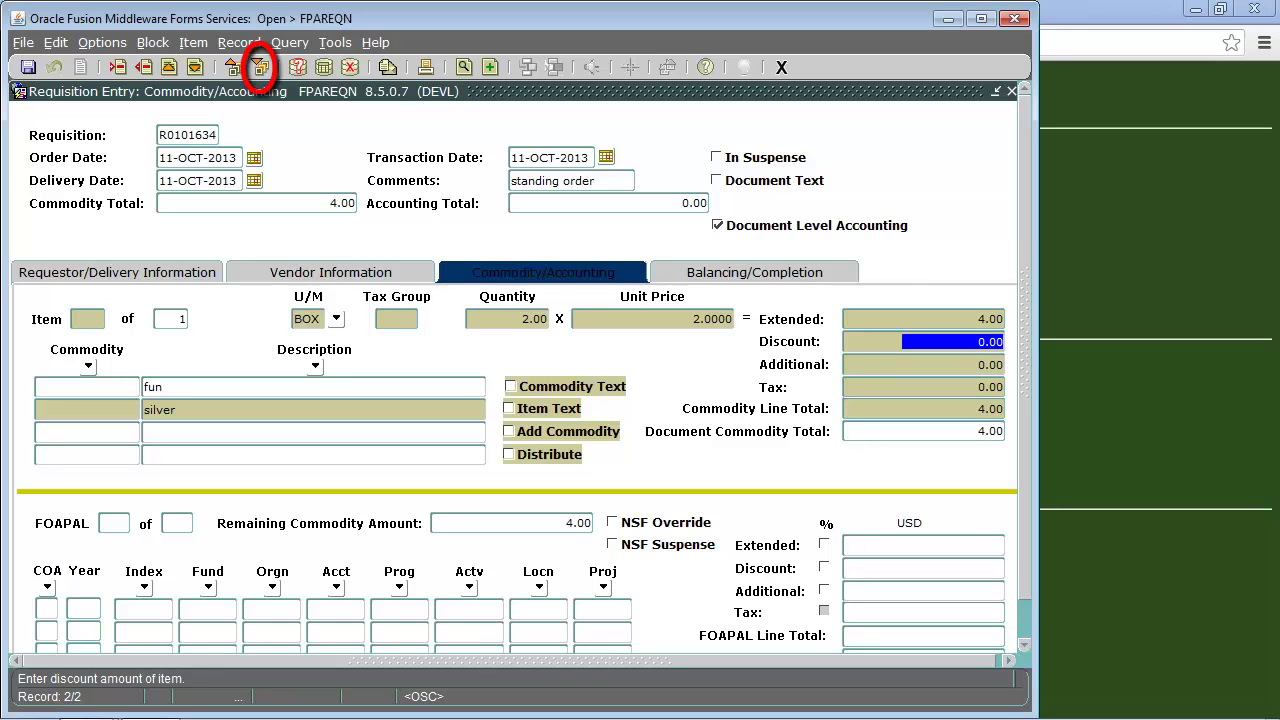
pyautogui.click(258, 68)
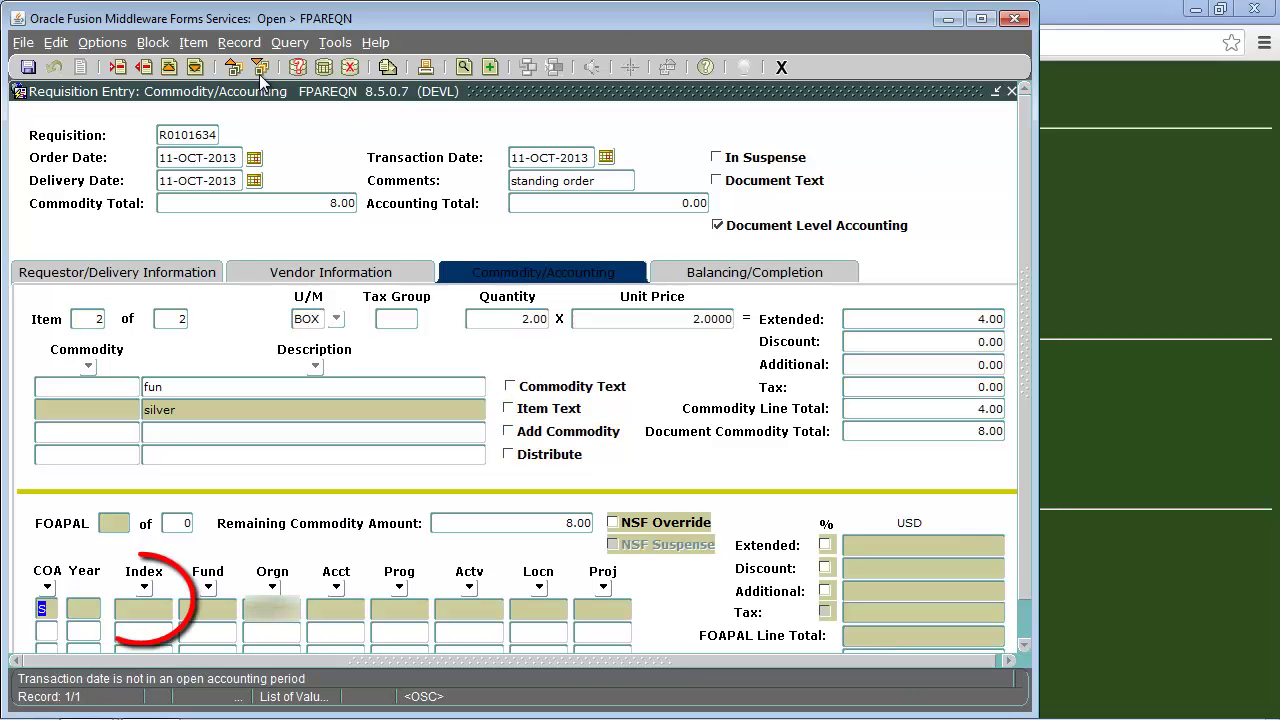
# Step: Enter the index code and account code on the first accounting line, accepting the default chart, fund, organization and program codes
pyautogui.press('Tab')
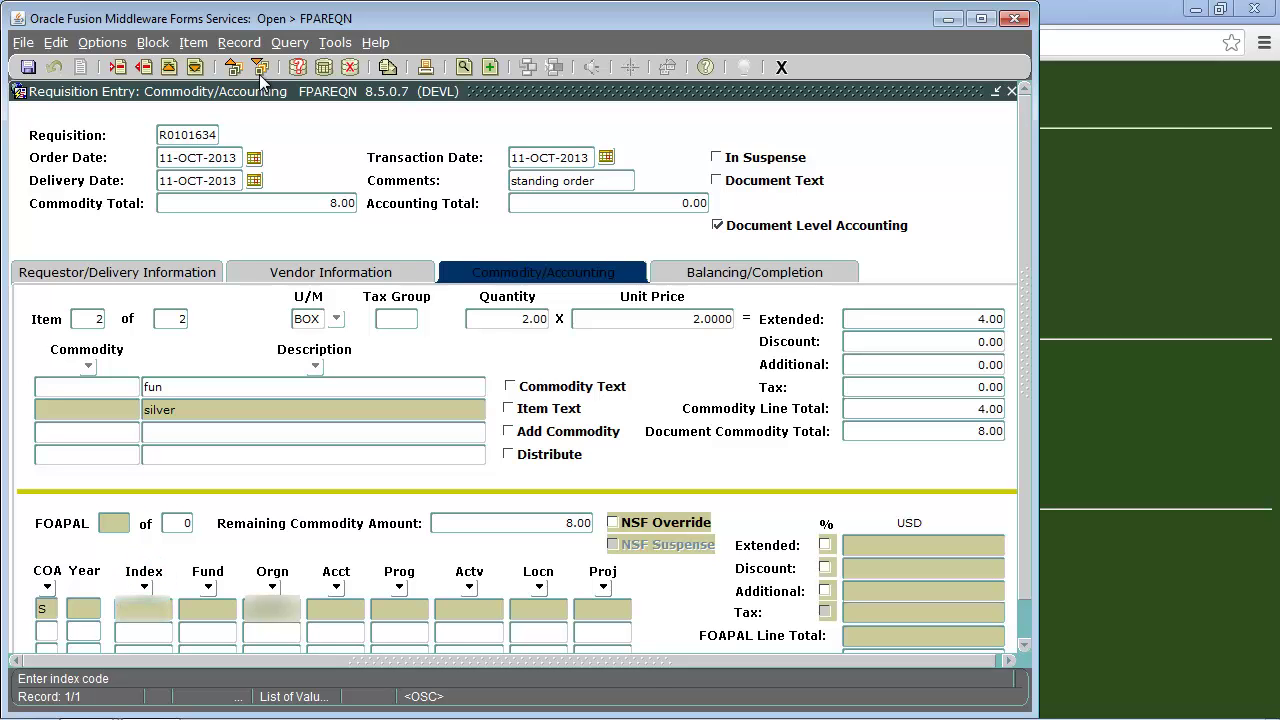
pyautogui.press('Tab')
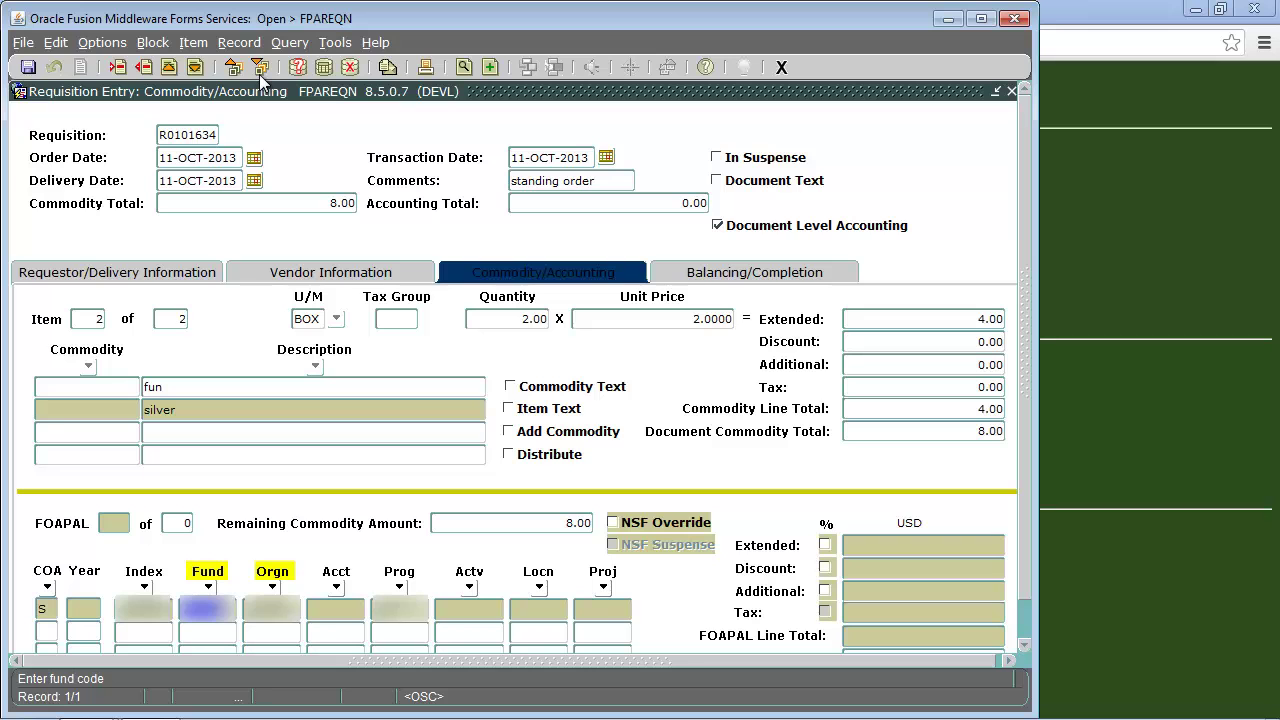
pyautogui.press('Tab')
pyautogui.press('Tab')
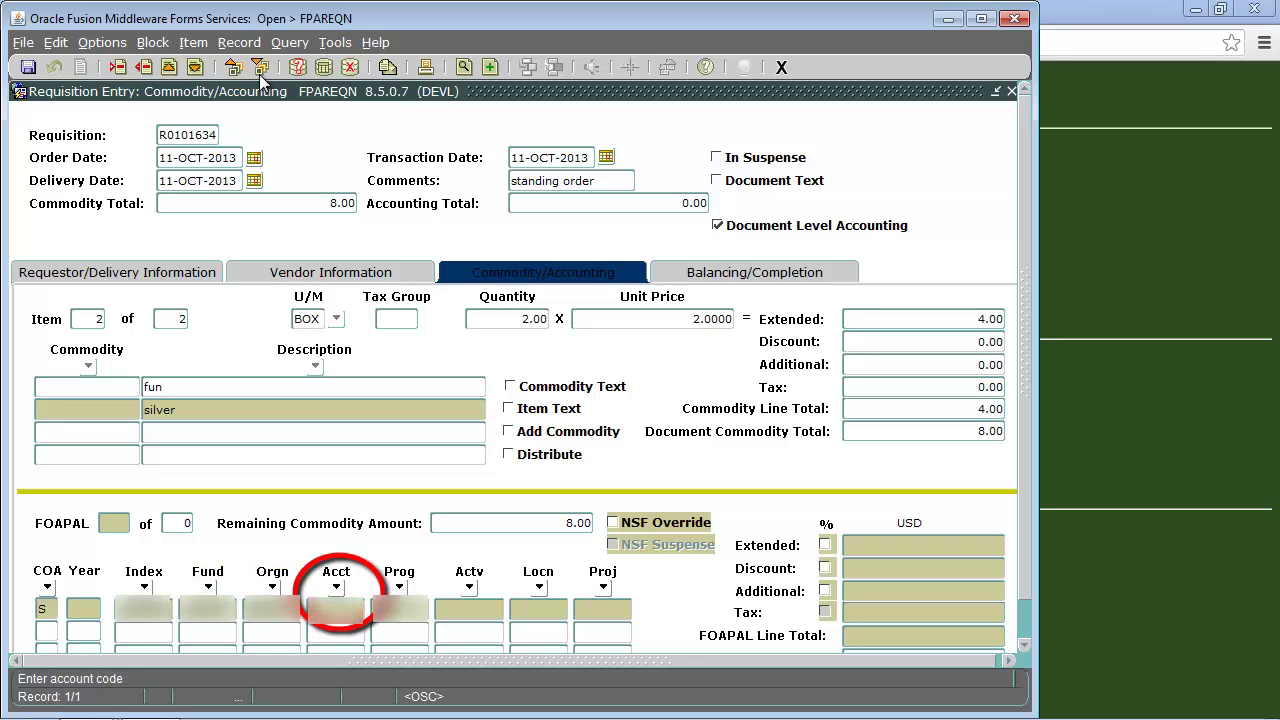
pyautogui.press('Tab')
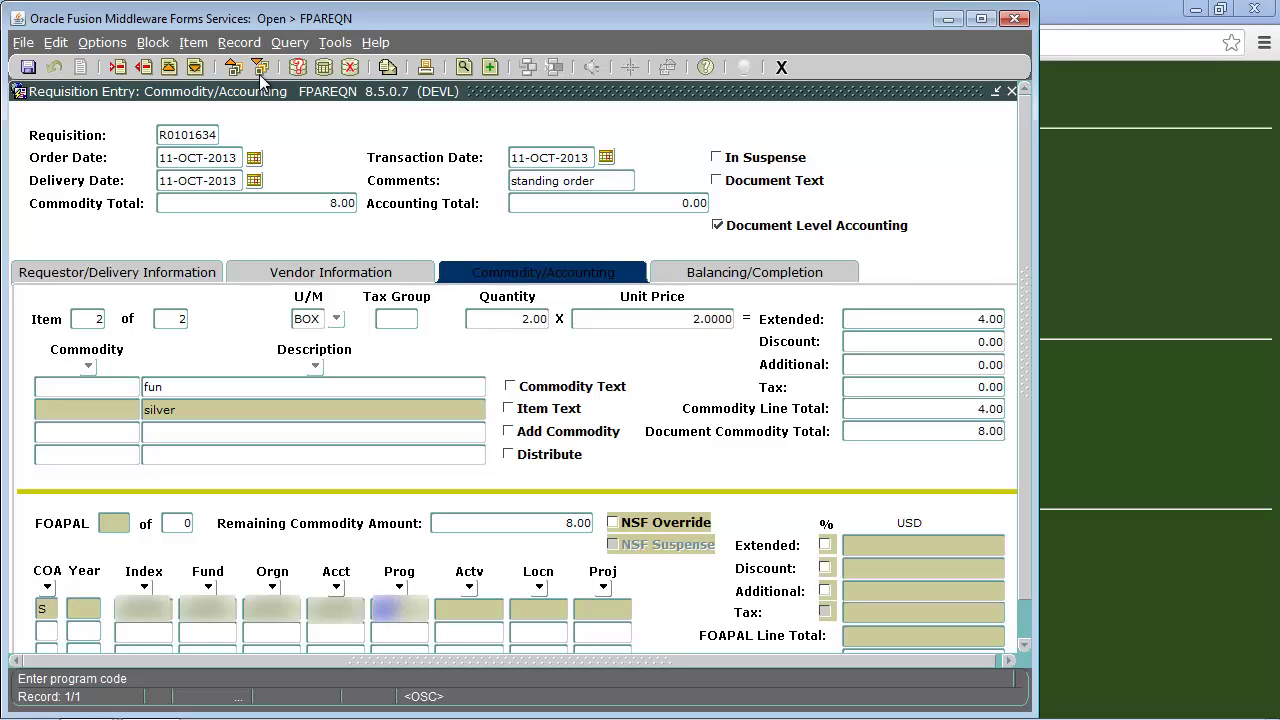
pyautogui.press('Tab')
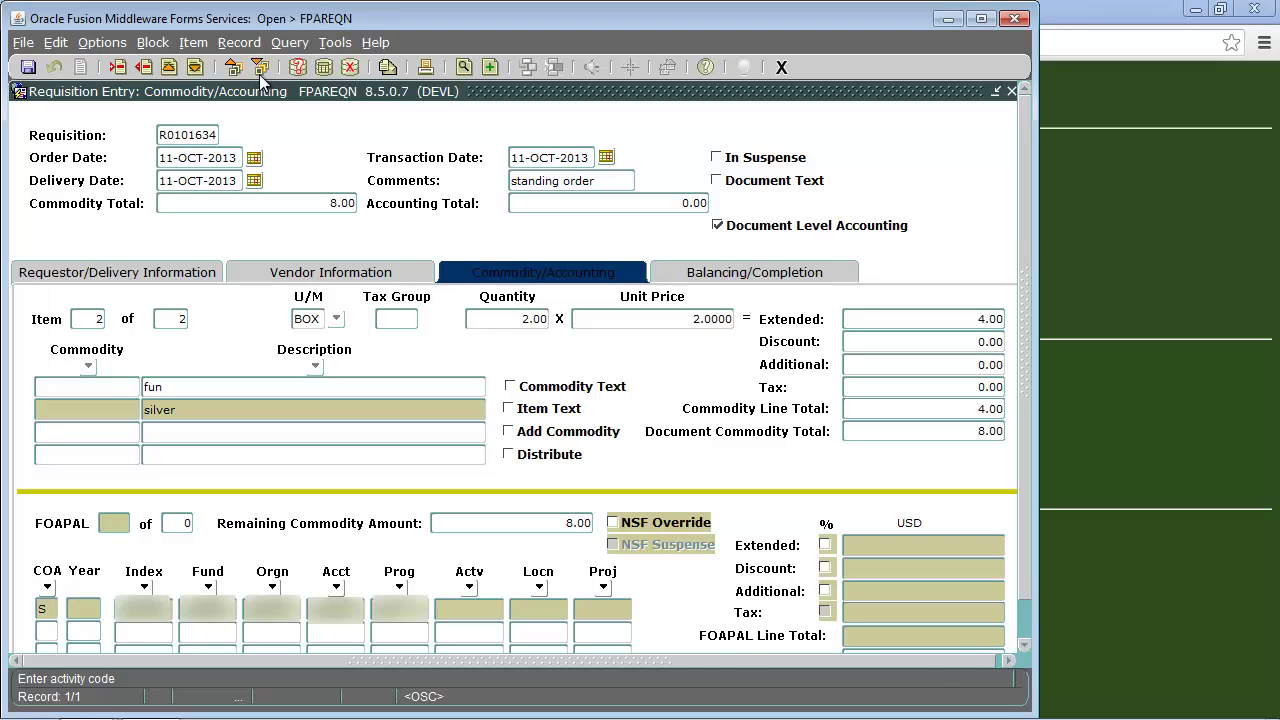
# Step: Leave activity, location and project blank and apply the full 8.00 extended amount to the accounting line without using percentages
pyautogui.press('Tab')
pyautogui.press('Tab')
pyautogui.press('Tab')
pyautogui.press('Tab')
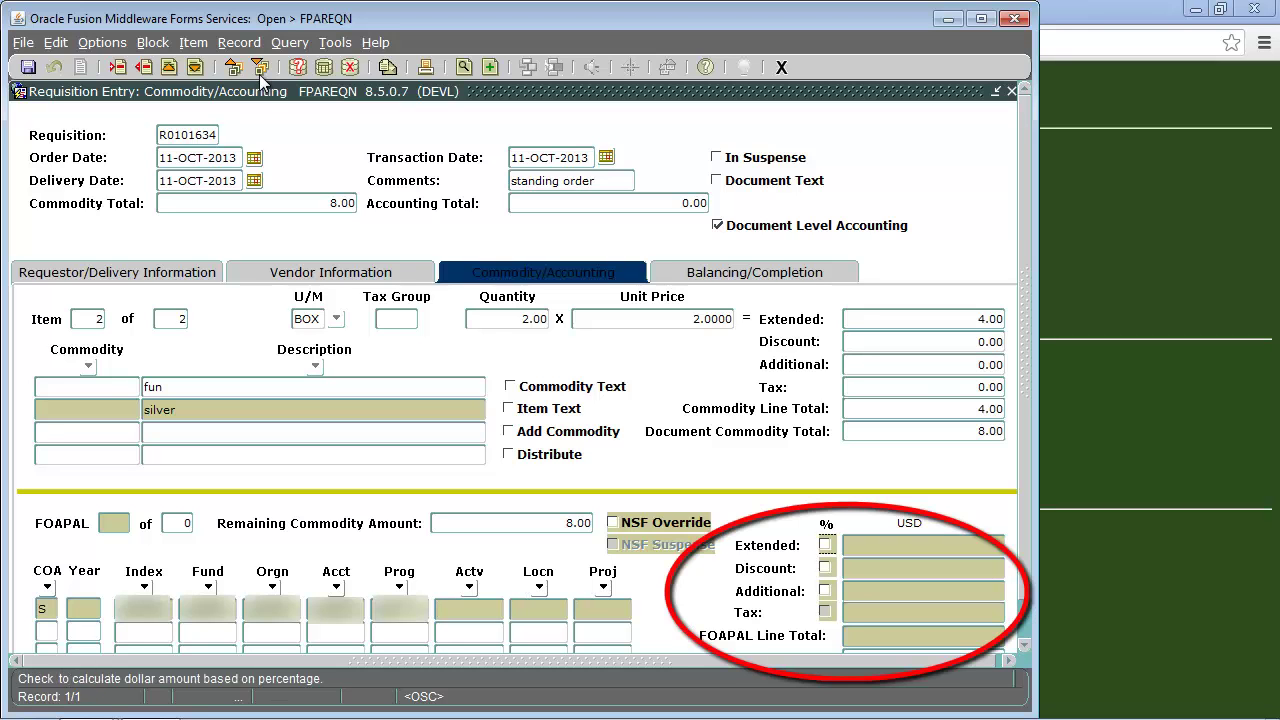
pyautogui.press('Tab')
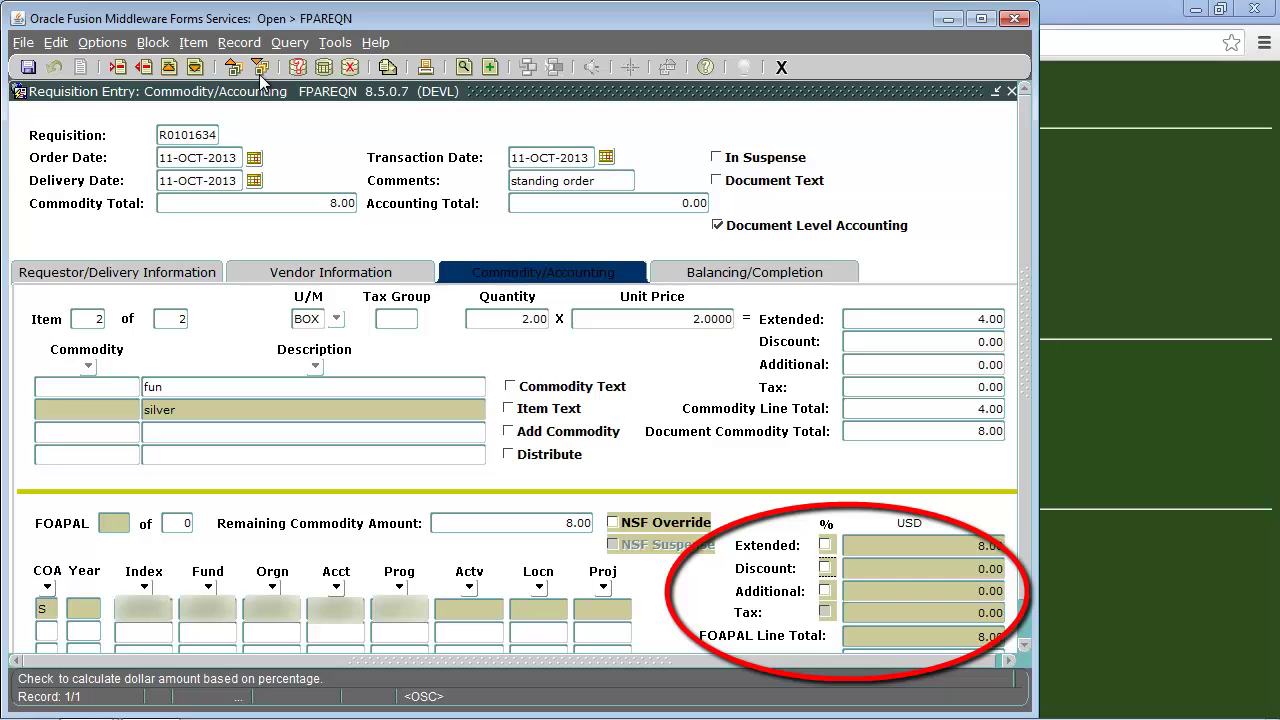